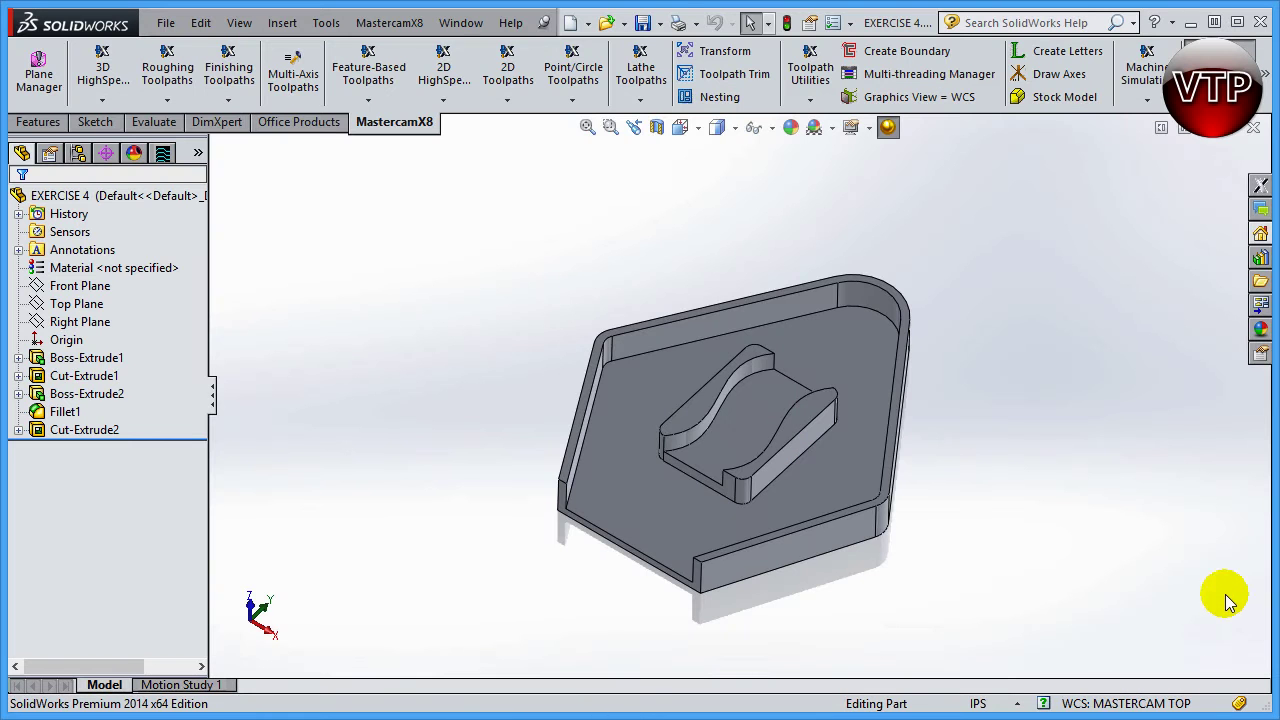
# Examine the part's pocket floor and the outer and inner corner radii of its surrounding wall
pyautogui.moveTo(1174, 606); pyautogui.dragTo(1168, 578, button='middle')
pyautogui.click(729, 490)
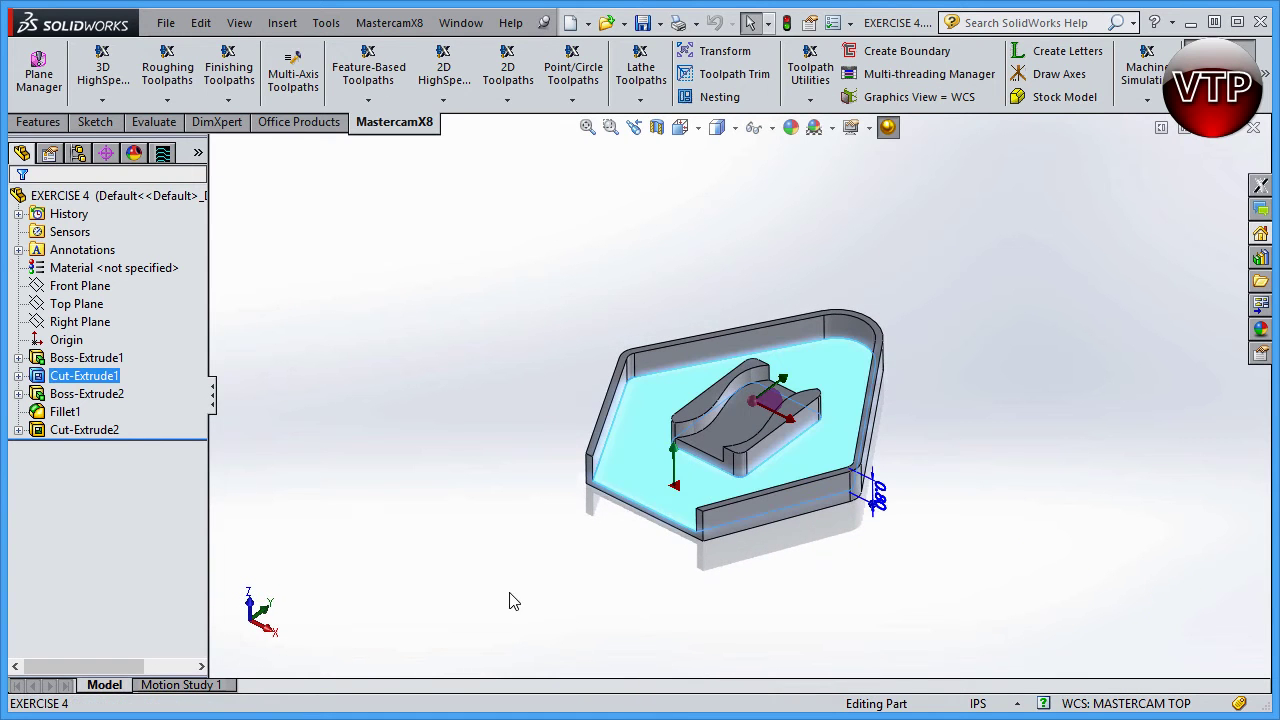
pyautogui.scroll(3, 640, 520)
pyautogui.scroll(-3, 681, 445)
pyautogui.scroll(-3, 681, 445)
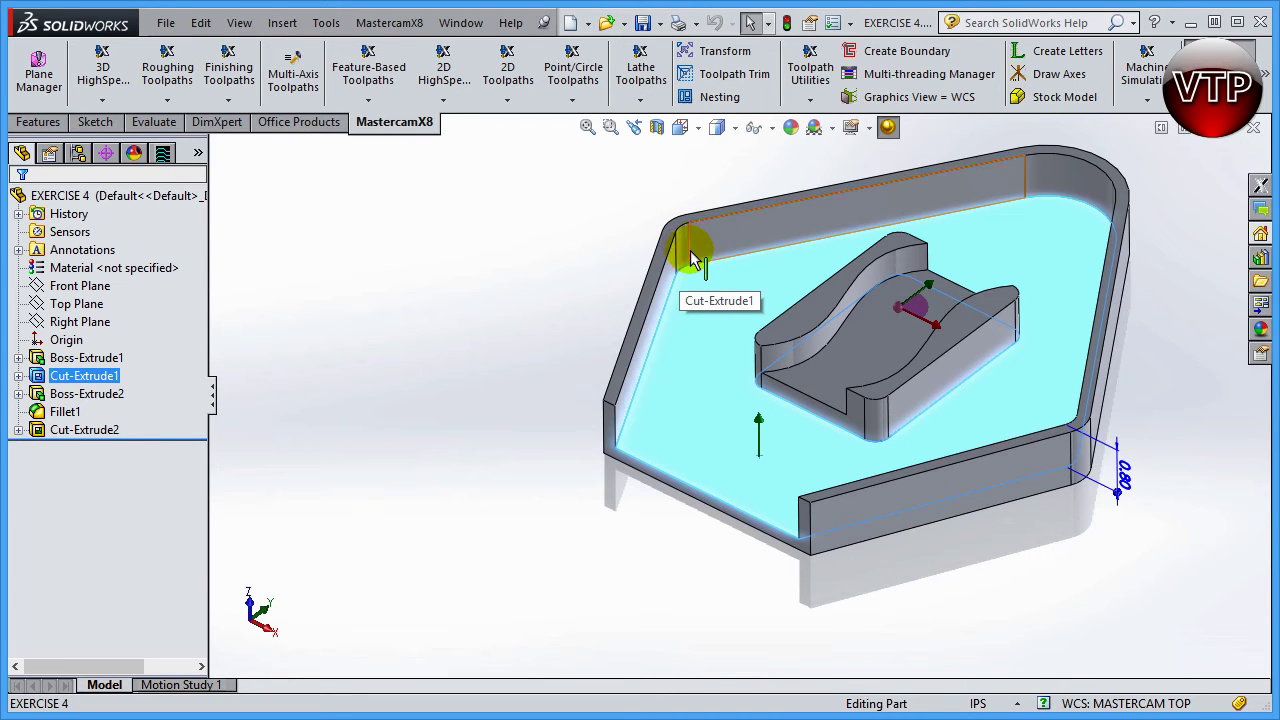
pyautogui.scroll(2, 693, 262)
pyautogui.scroll(-8, 694, 271)
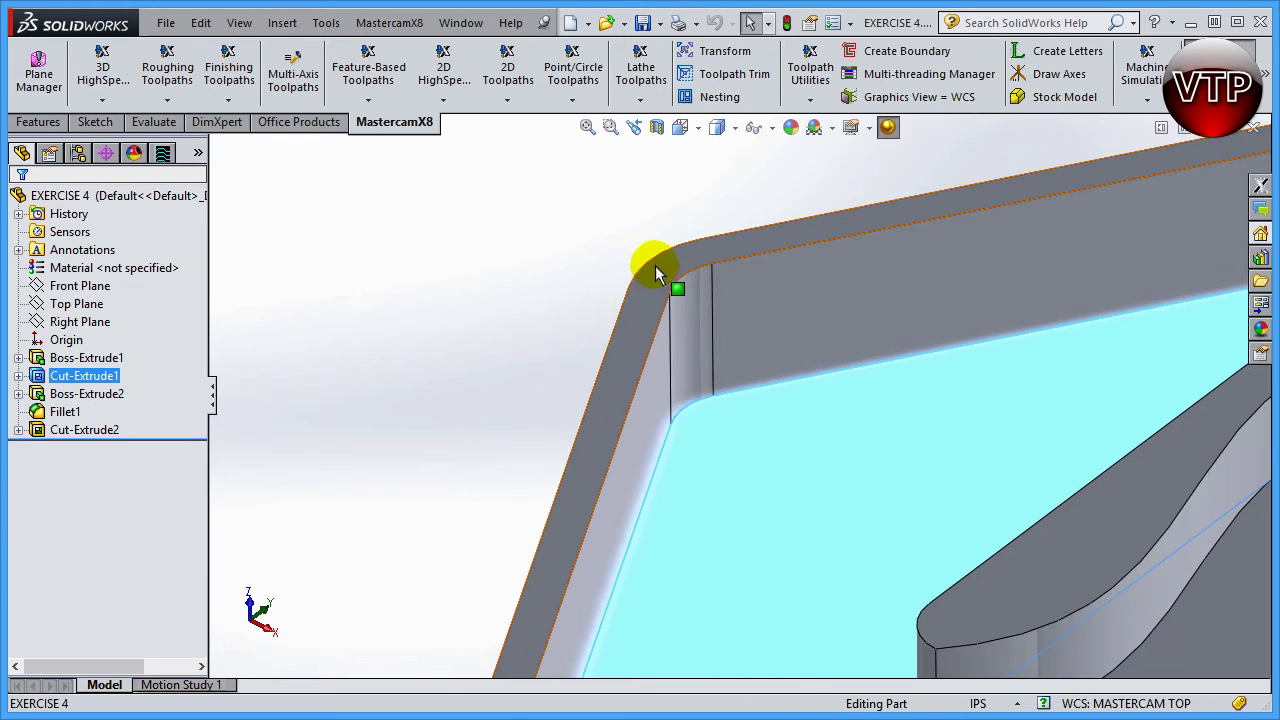
pyautogui.click(656, 260)
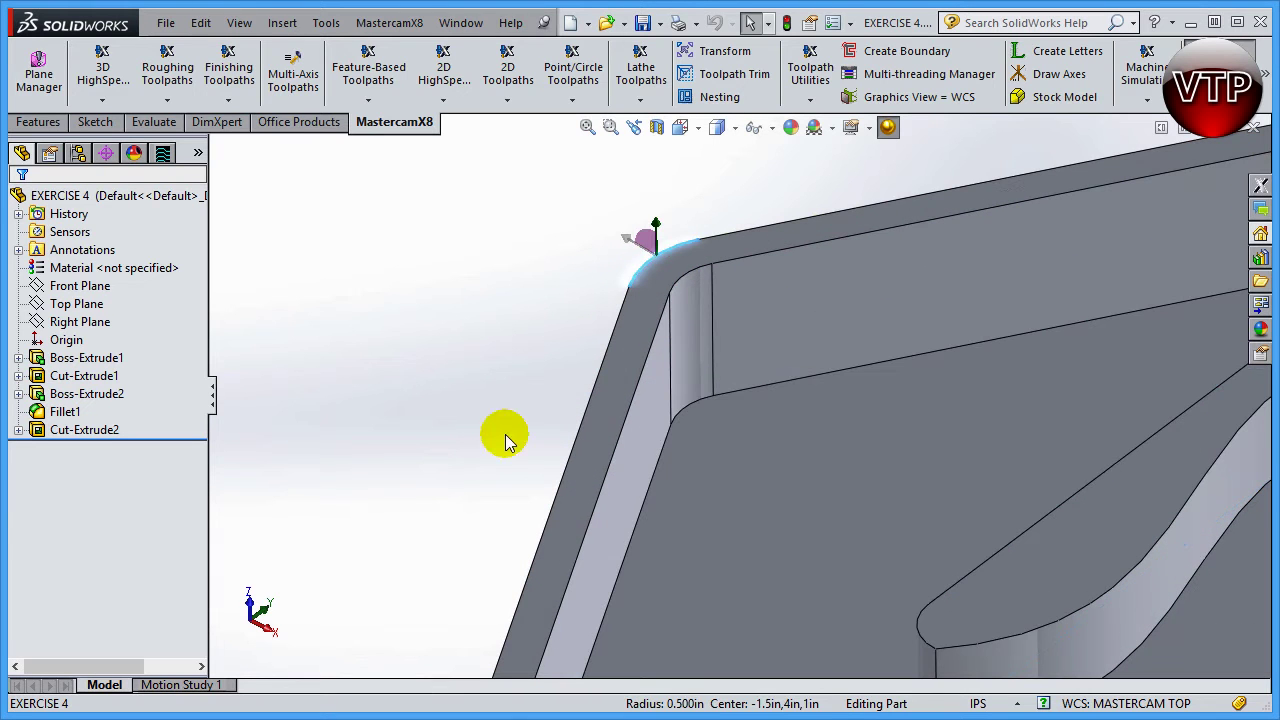
pyautogui.click(690, 280)
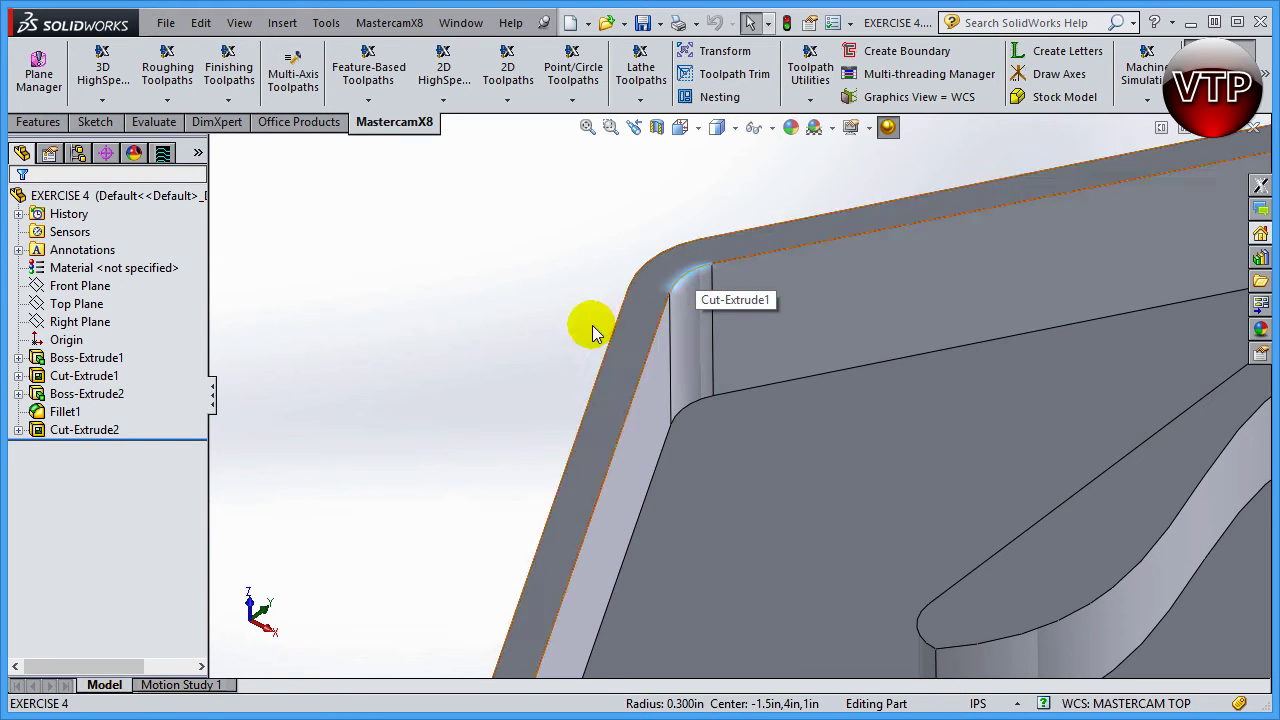
pyautogui.click(560, 340)
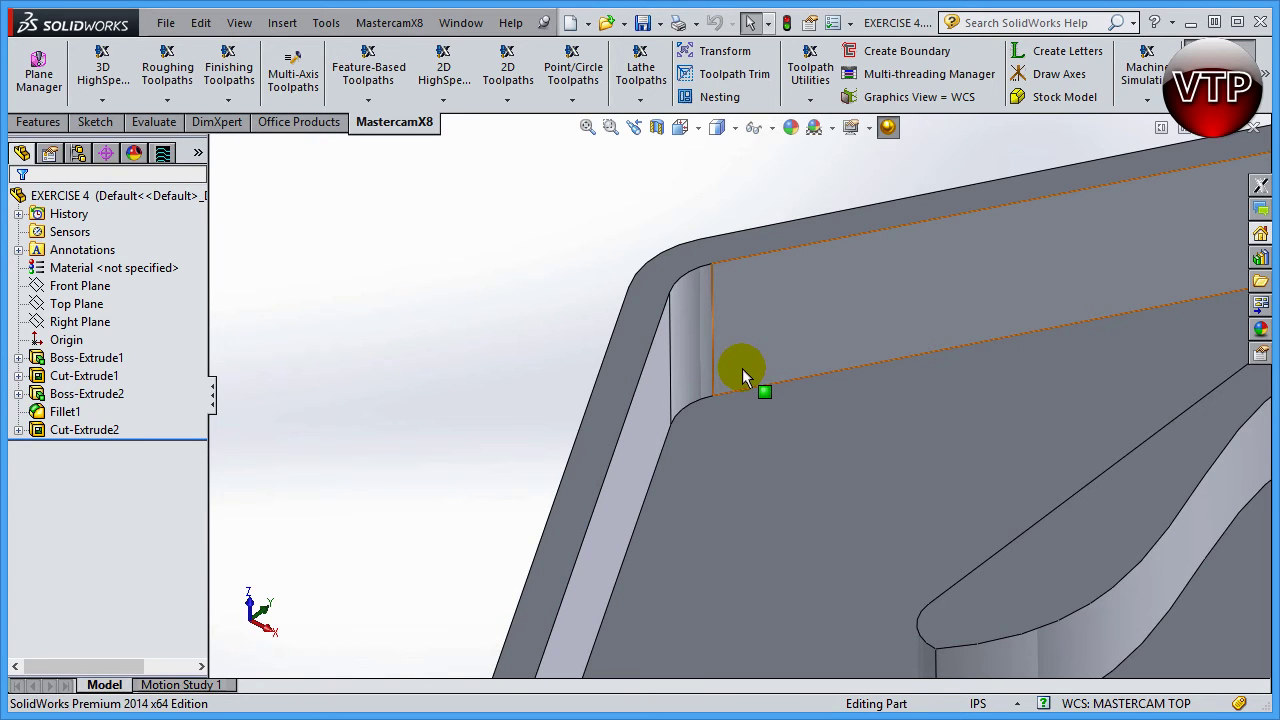
pyautogui.scroll(-5, 852, 488)
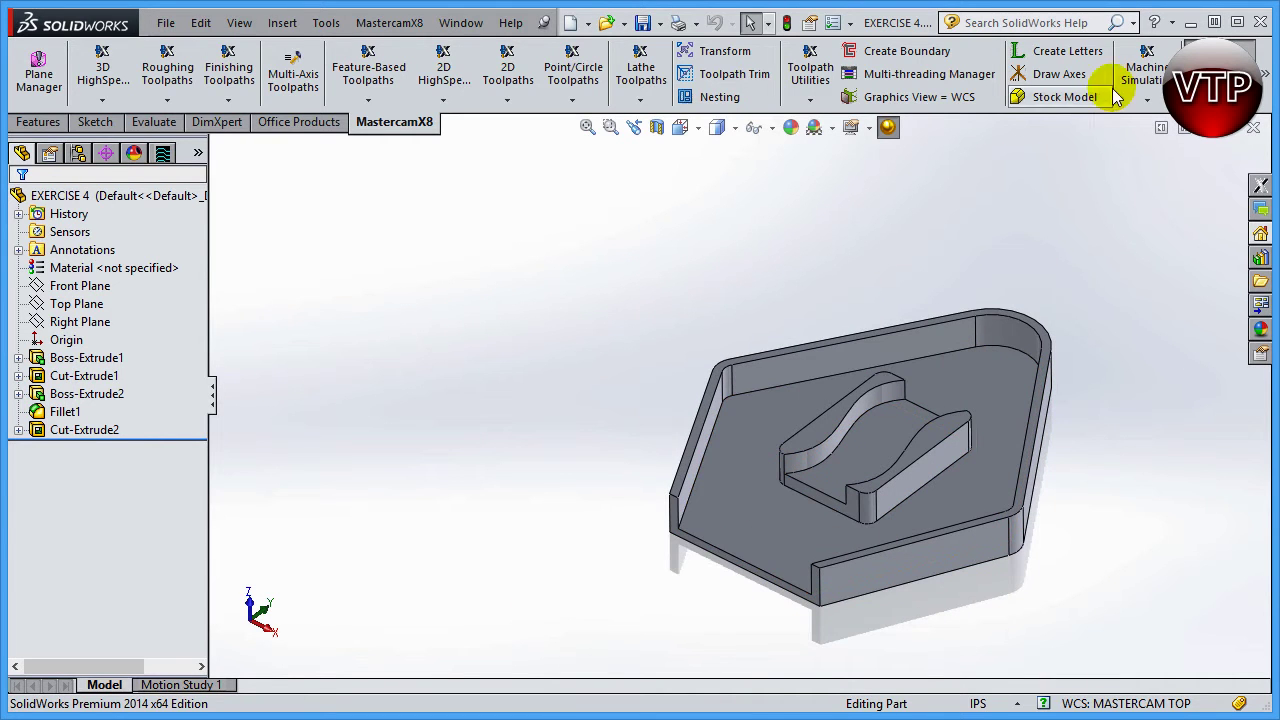
# Switch to Mastercam and start a new 2D High Speed Dynamic Mill toolpath
pyautogui.click(1189, 22)
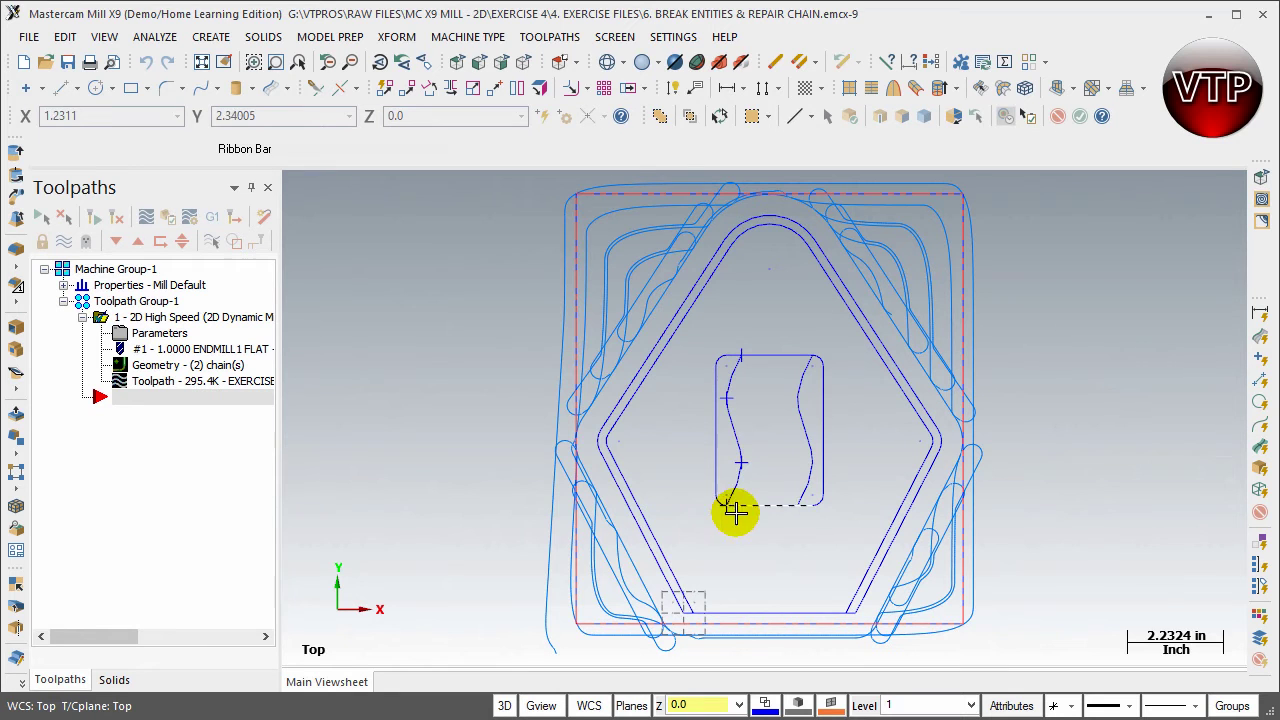
pyautogui.click(560, 37)
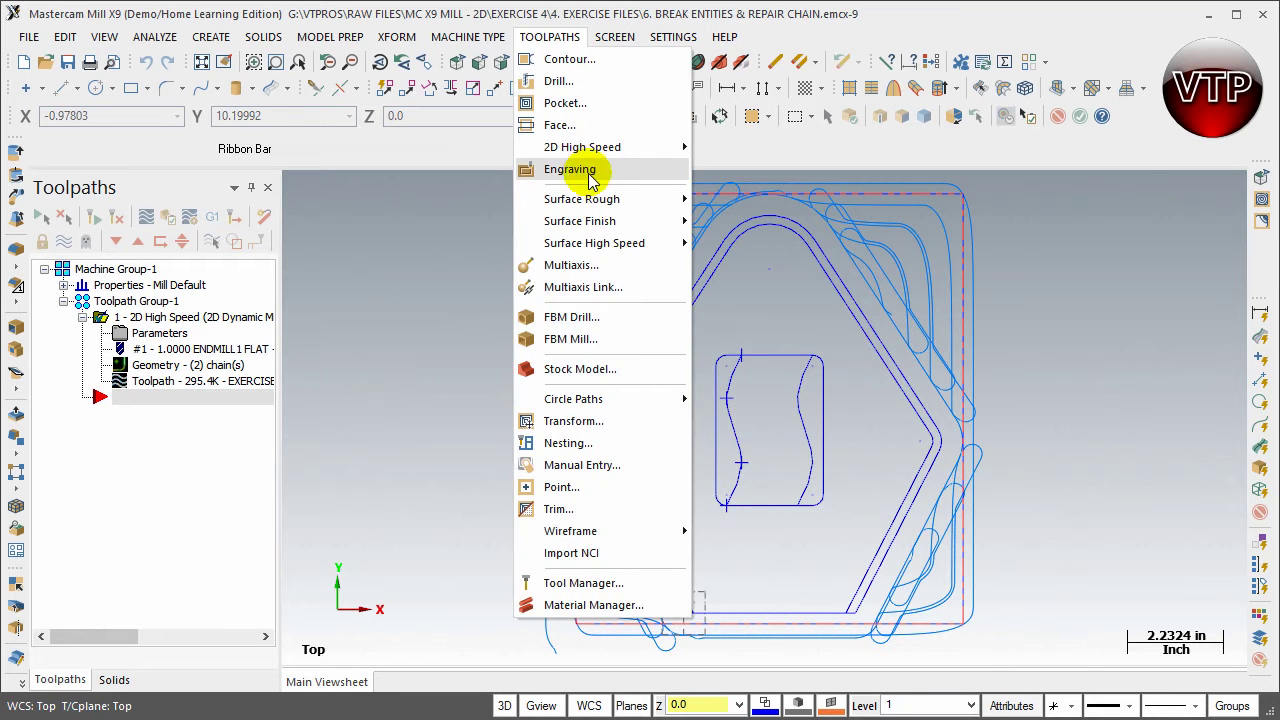
pyautogui.moveTo(625, 148)
pyautogui.click(760, 148)
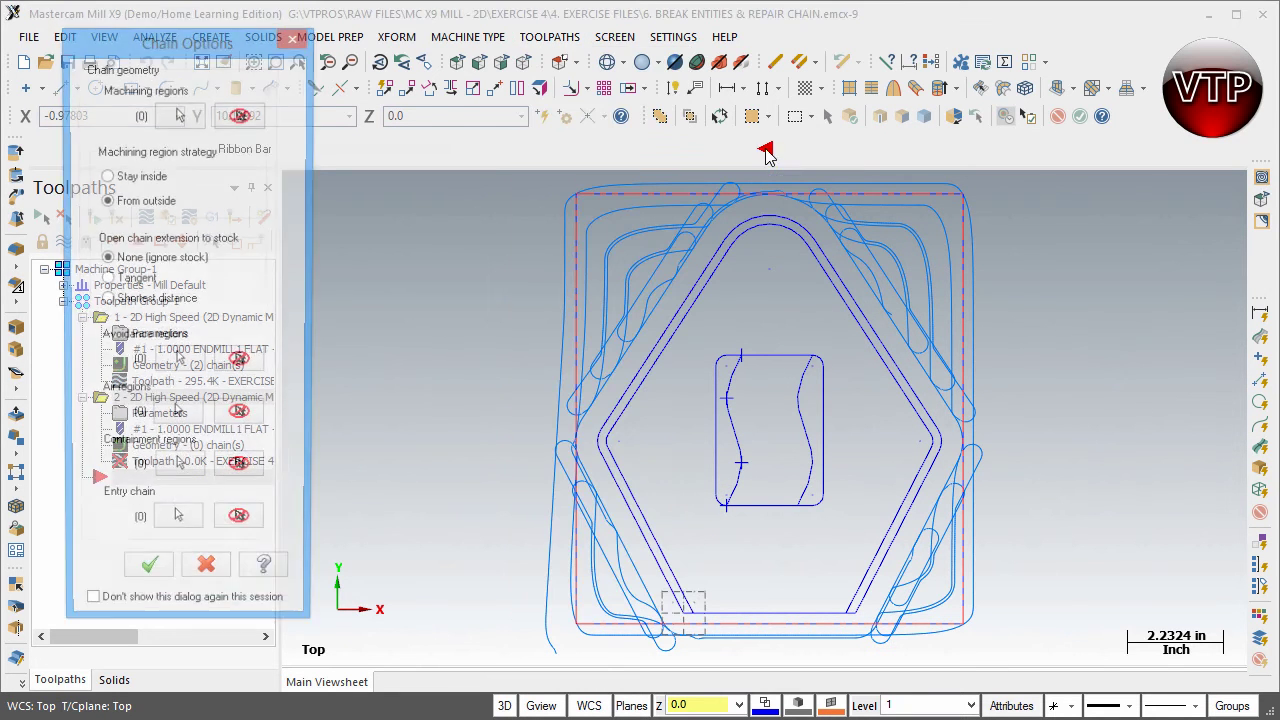
# Chain the open inner wall profile as the machining region, with the open chain extended tangent to the stock
pyautogui.click(180, 113)
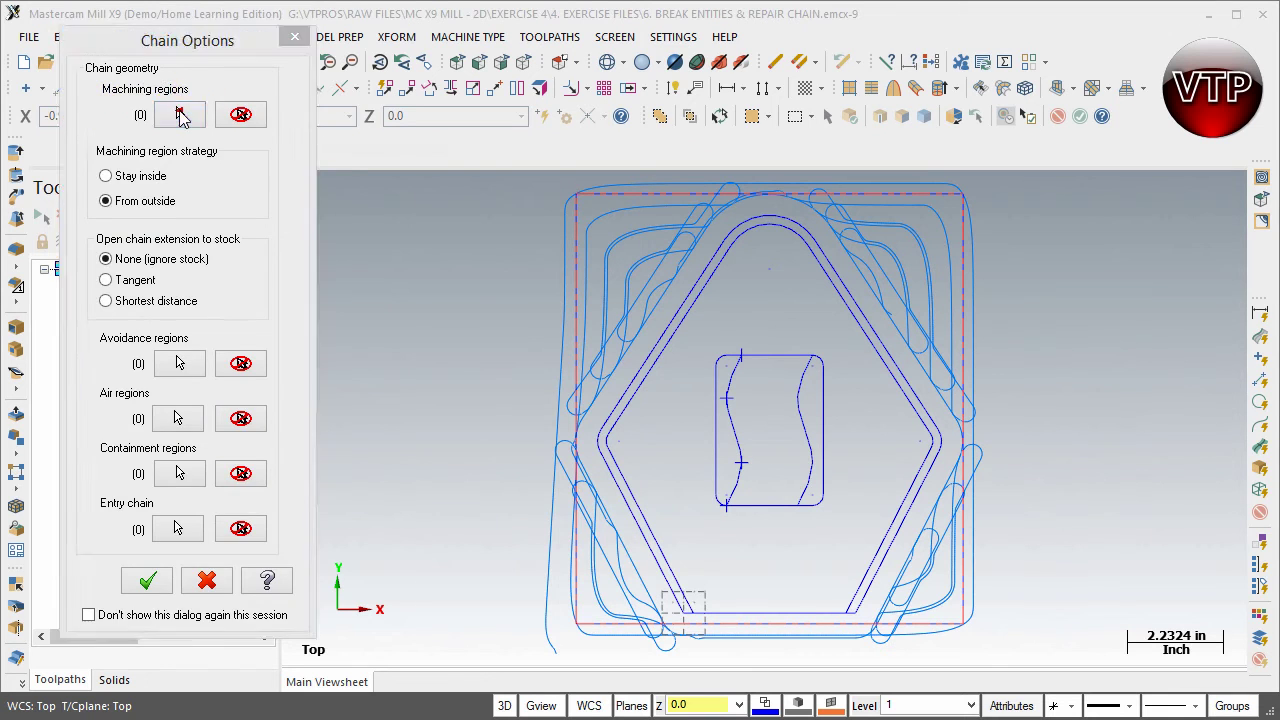
pyautogui.click(686, 601)
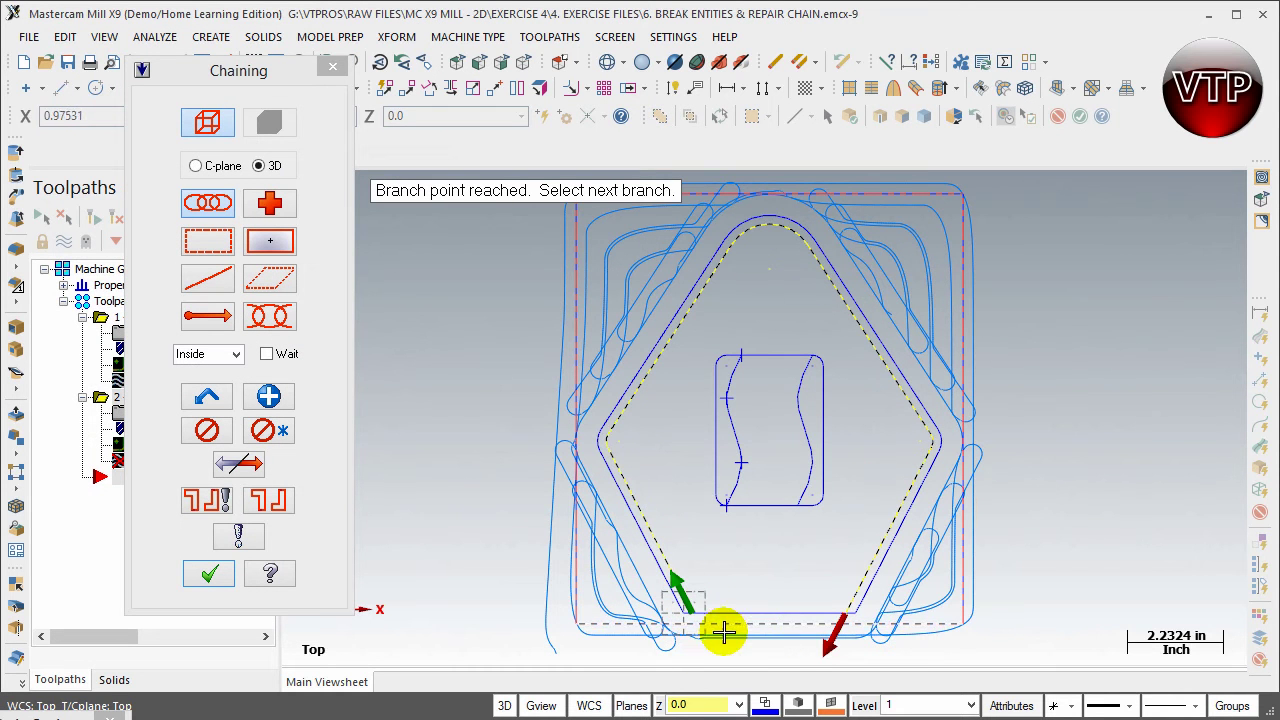
pyautogui.scroll(2, 766, 629)
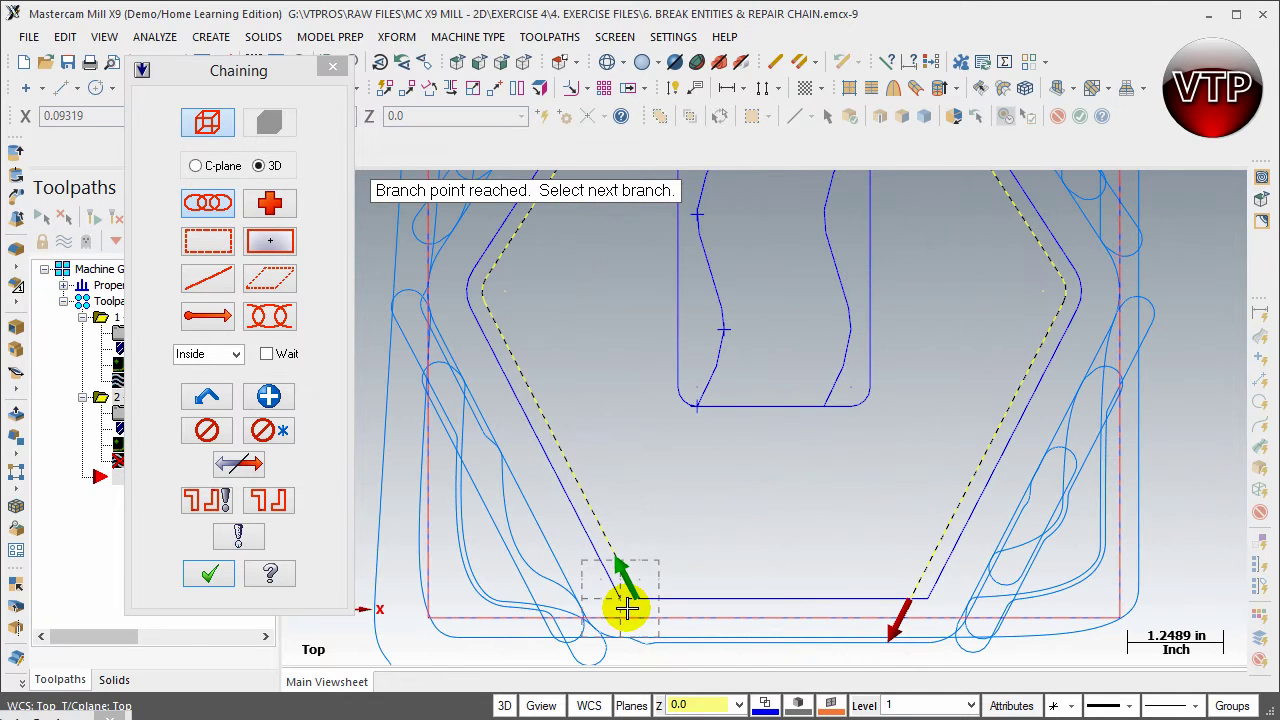
pyautogui.click(621, 560)
pyautogui.click(619, 558)
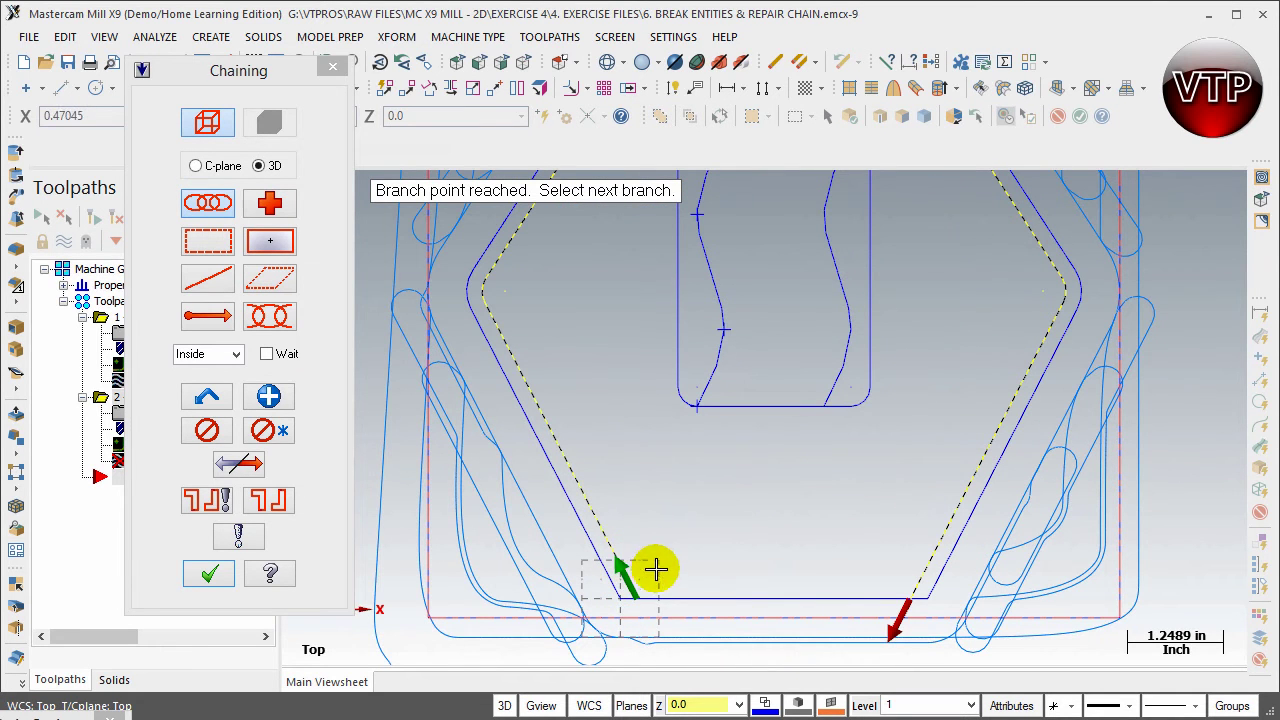
pyautogui.click(912, 576)
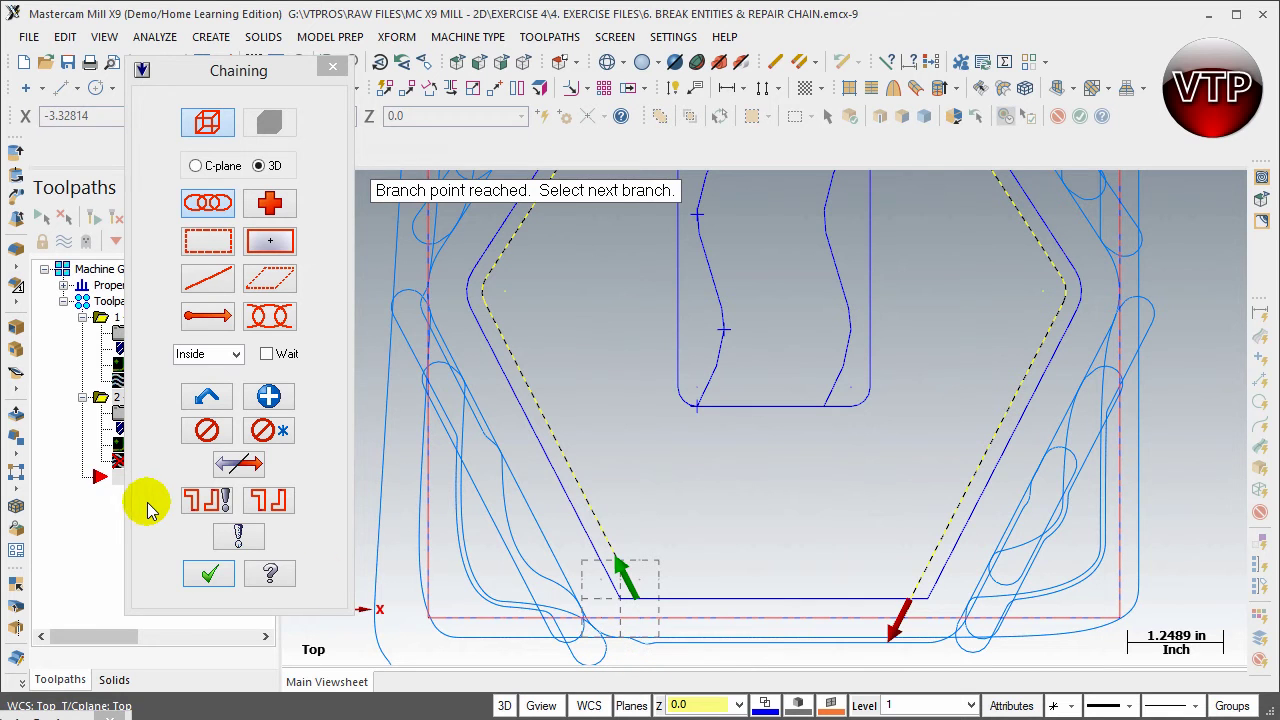
pyautogui.click(196, 573)
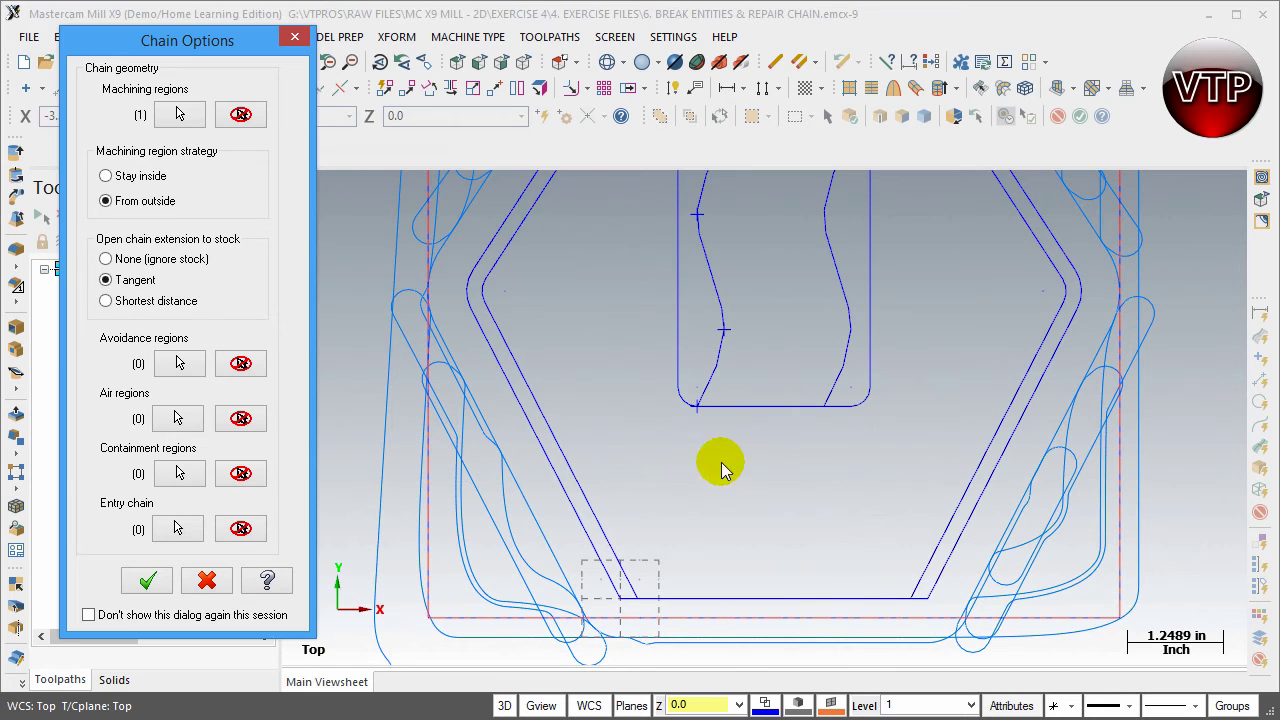
pyautogui.click(866, 552)
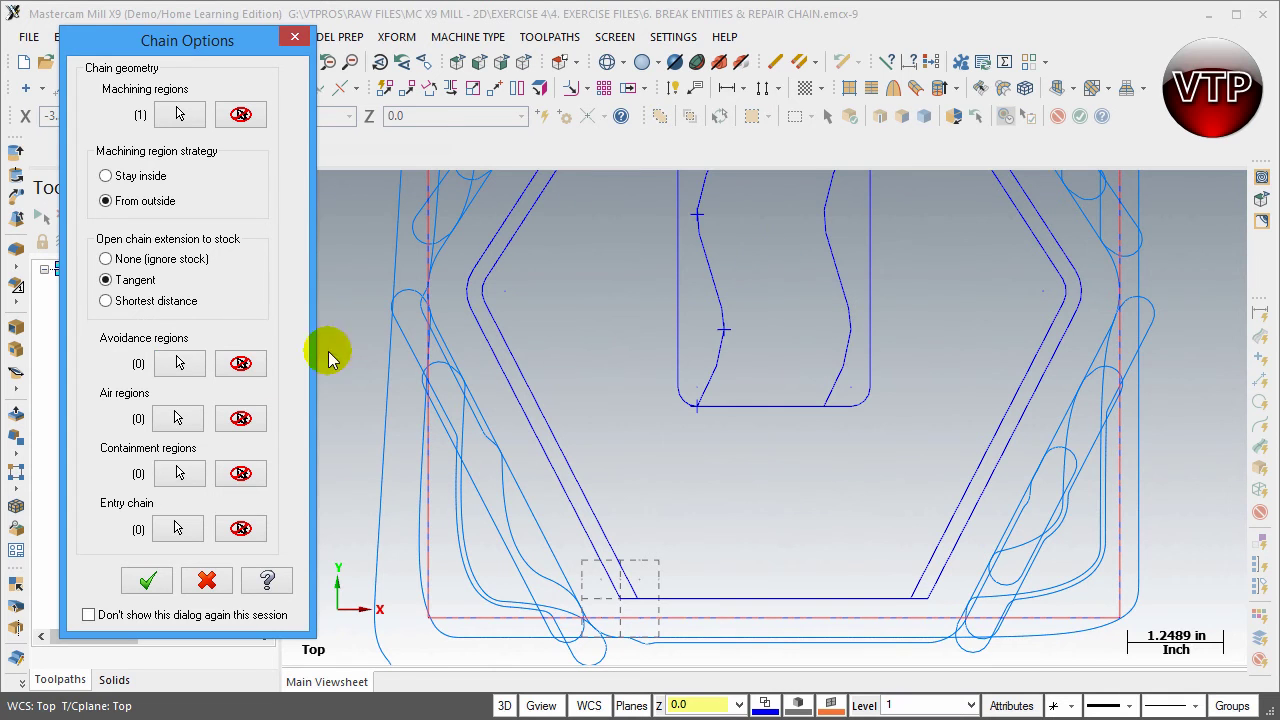
# Chain the outline of the central rounded-rectangle island as the avoidance region and accept the chain options
pyautogui.click(176, 364)
pyautogui.scroll(-2, 820, 260)
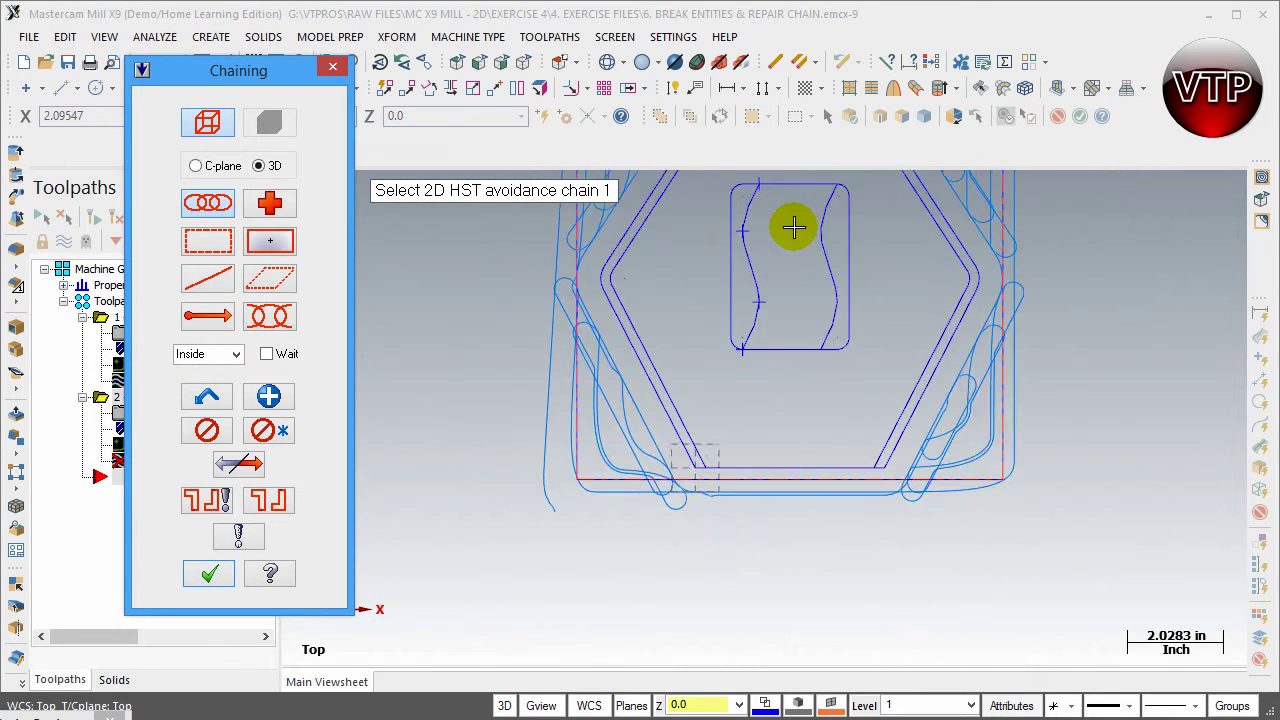
pyautogui.scroll(1, 799, 183)
pyautogui.click(777, 188)
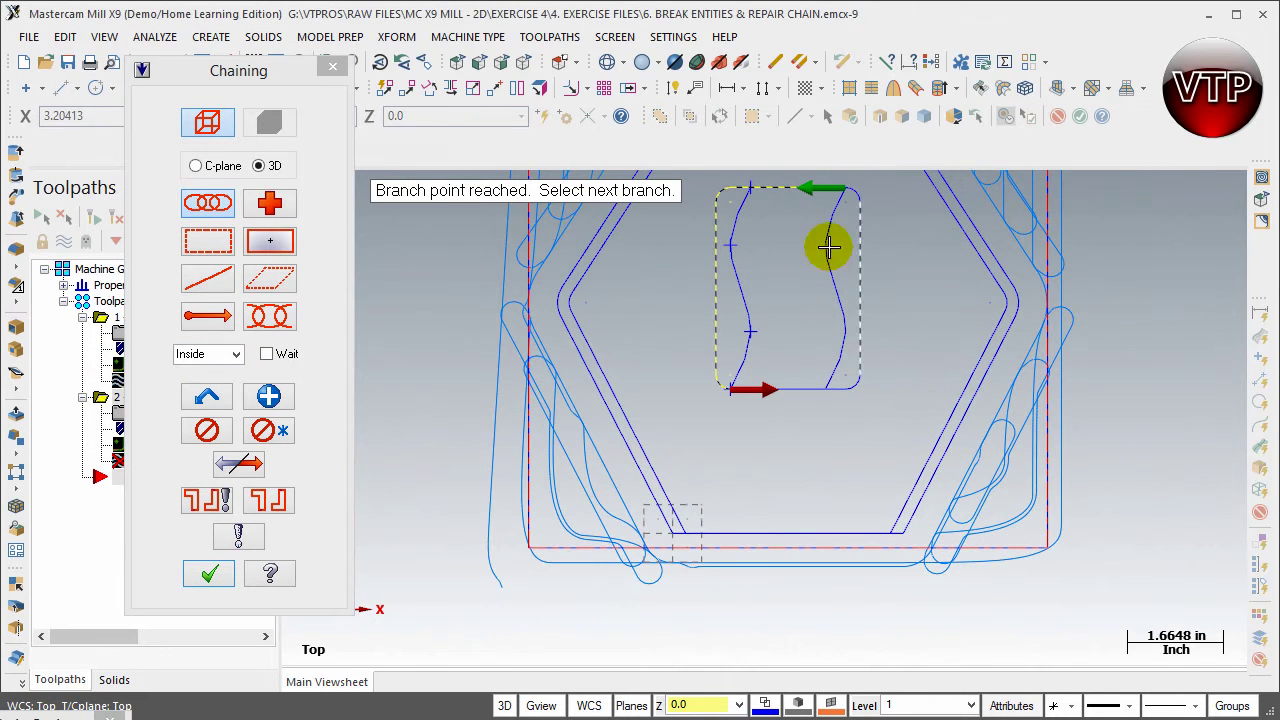
pyautogui.click(793, 388)
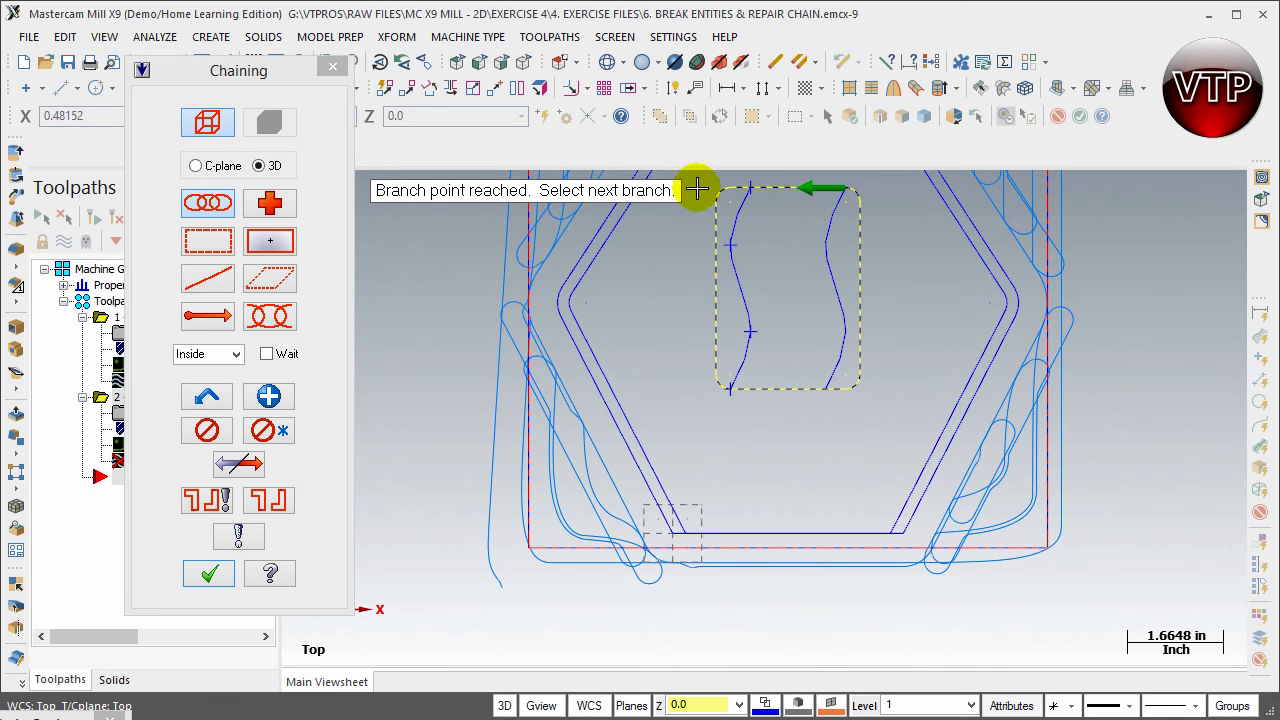
pyautogui.scroll(1, 750, 250)
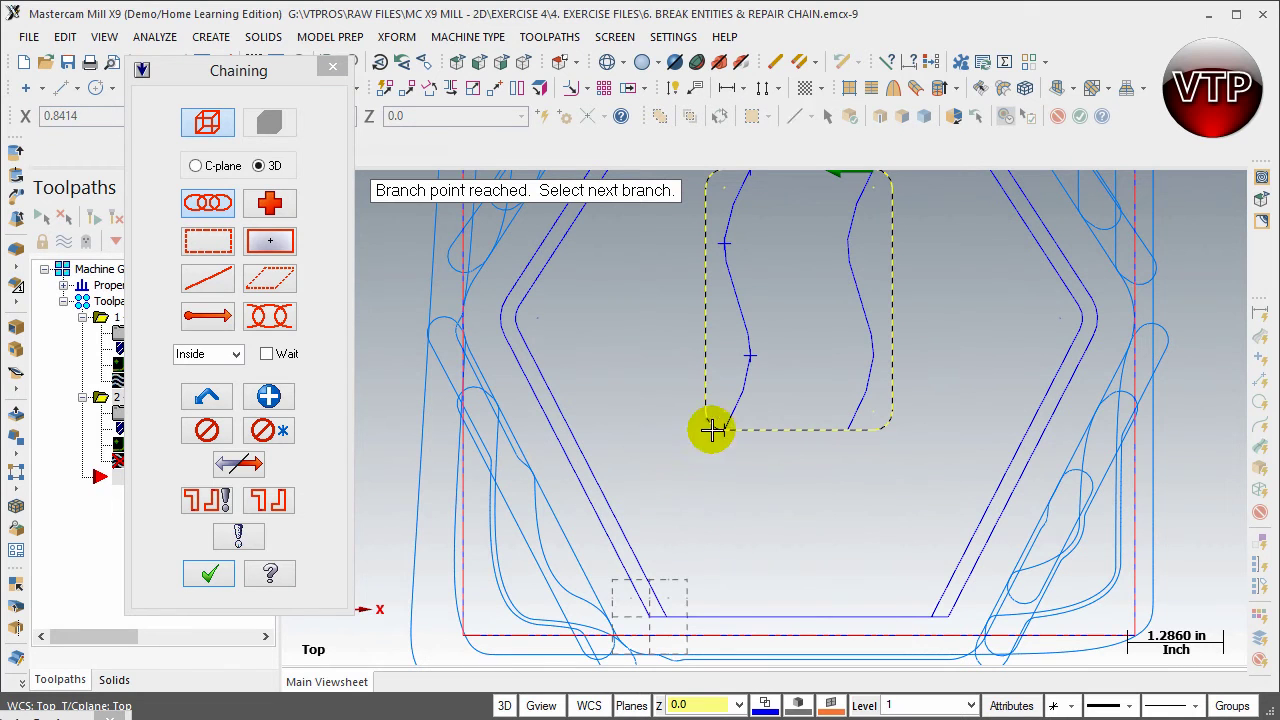
pyautogui.click(209, 573)
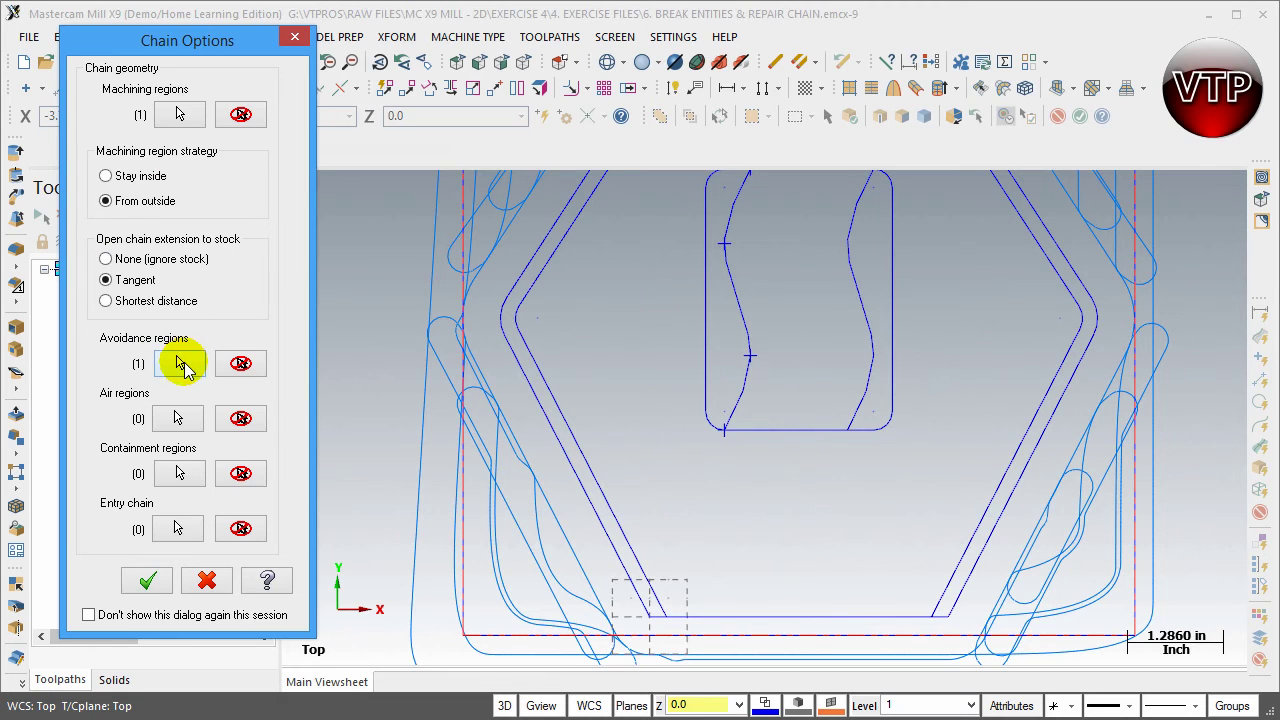
pyautogui.click(145, 581)
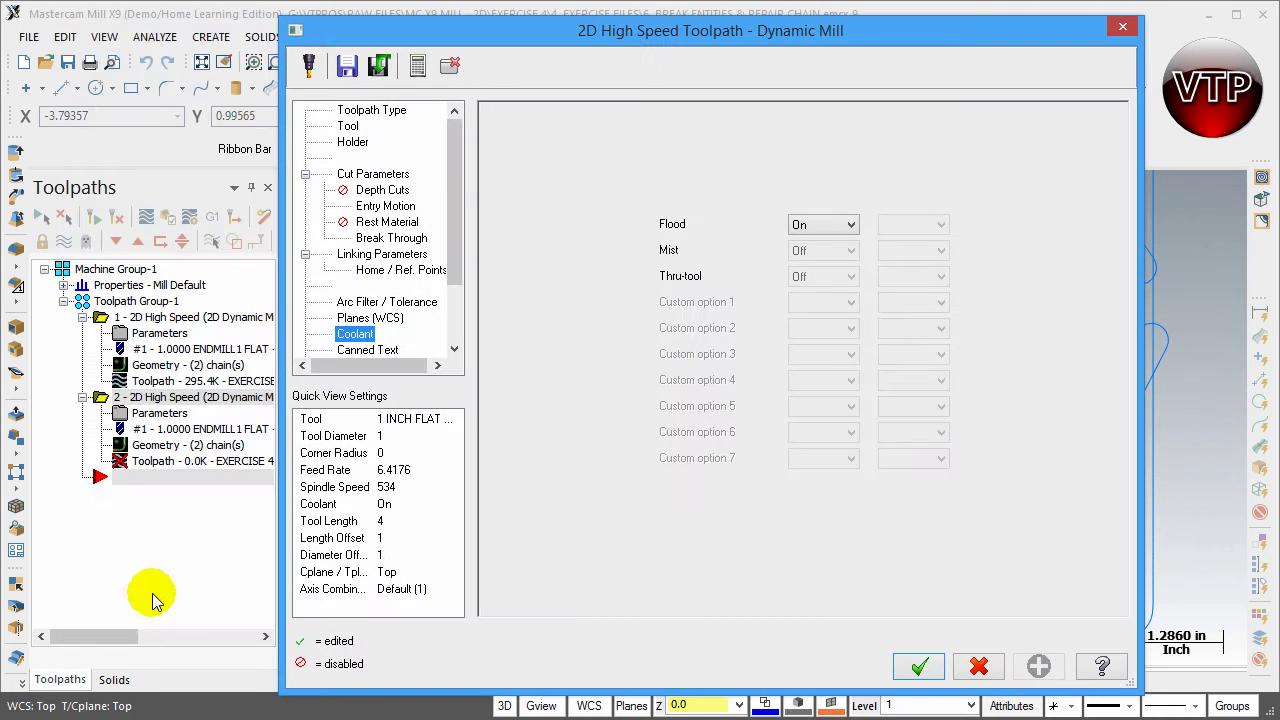
# Keep the 1 inch flat endmill and enter the operation comment "2D HST DYNAMIC MILL - INSIDE"
pyautogui.click(362, 126)
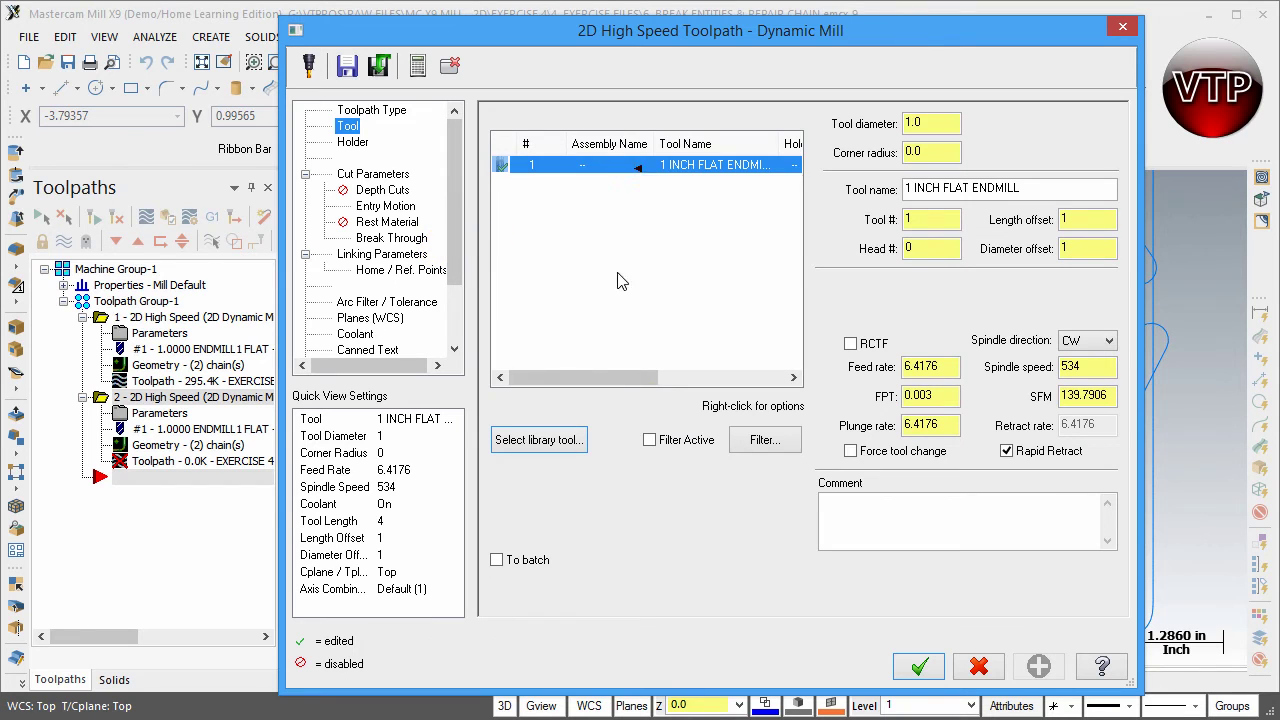
pyautogui.click(929, 508)
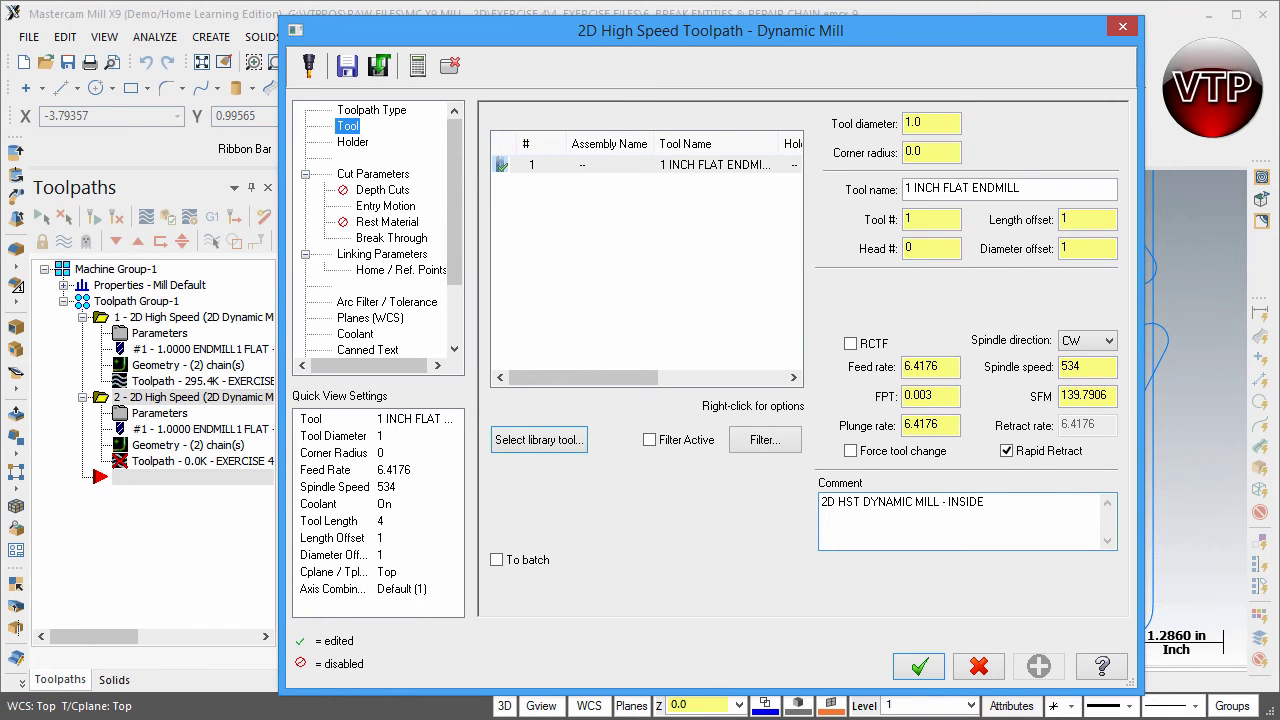
pyautogui.click(352, 142)
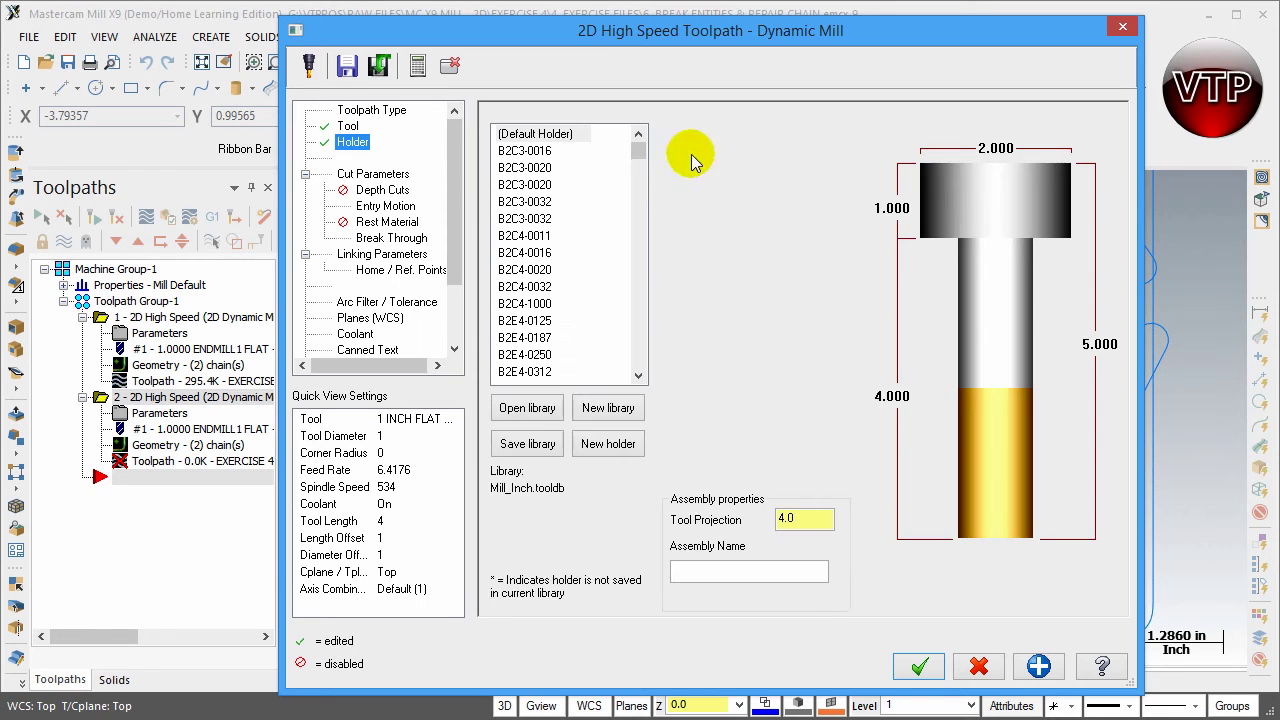
# Set the stock to leave on both walls and floors to 0.0 in the cut parameters
pyautogui.click(373, 174)
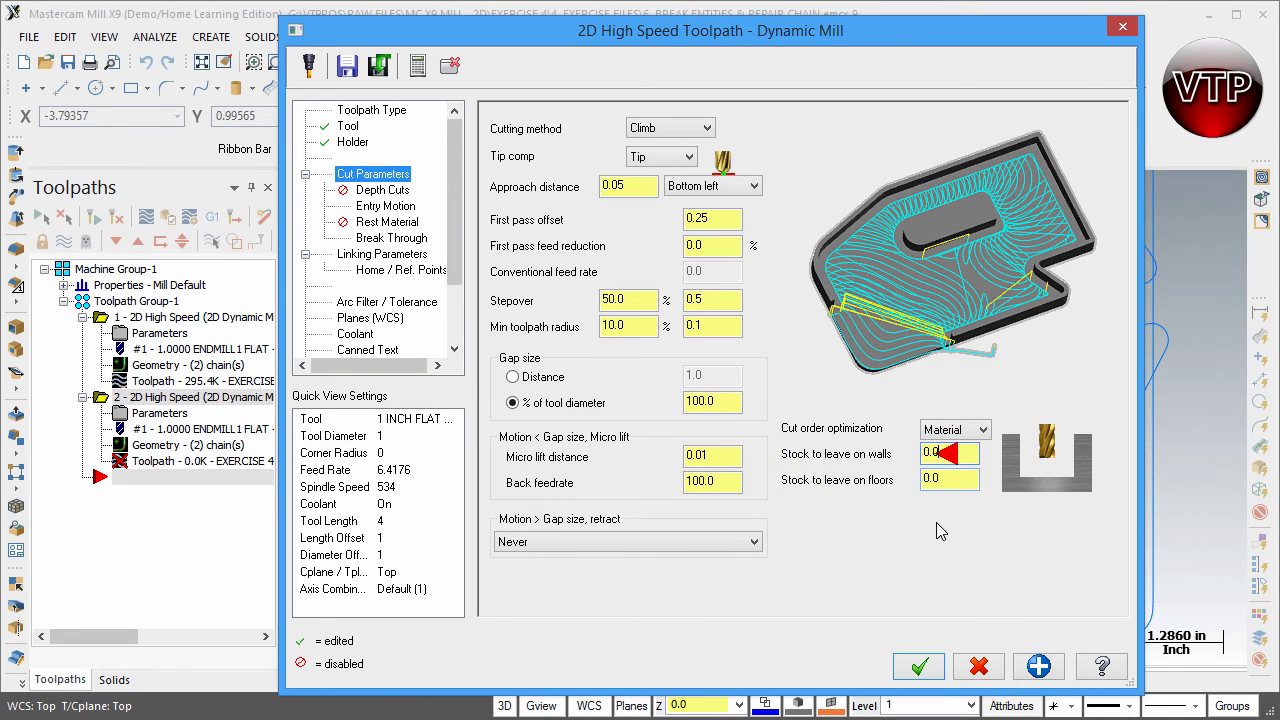
pyautogui.click(932, 479)
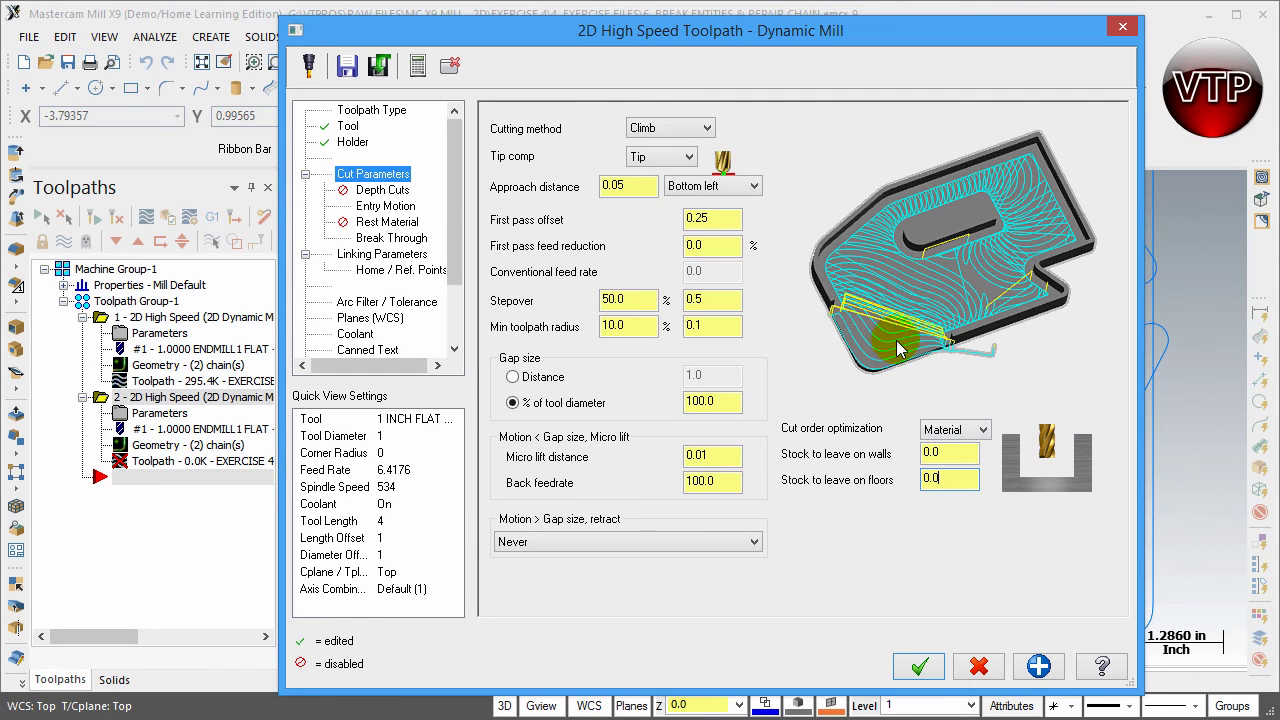
# Review the depth cuts, entry motion and rest material settings, and disable Break Through
pyautogui.click(386, 205)
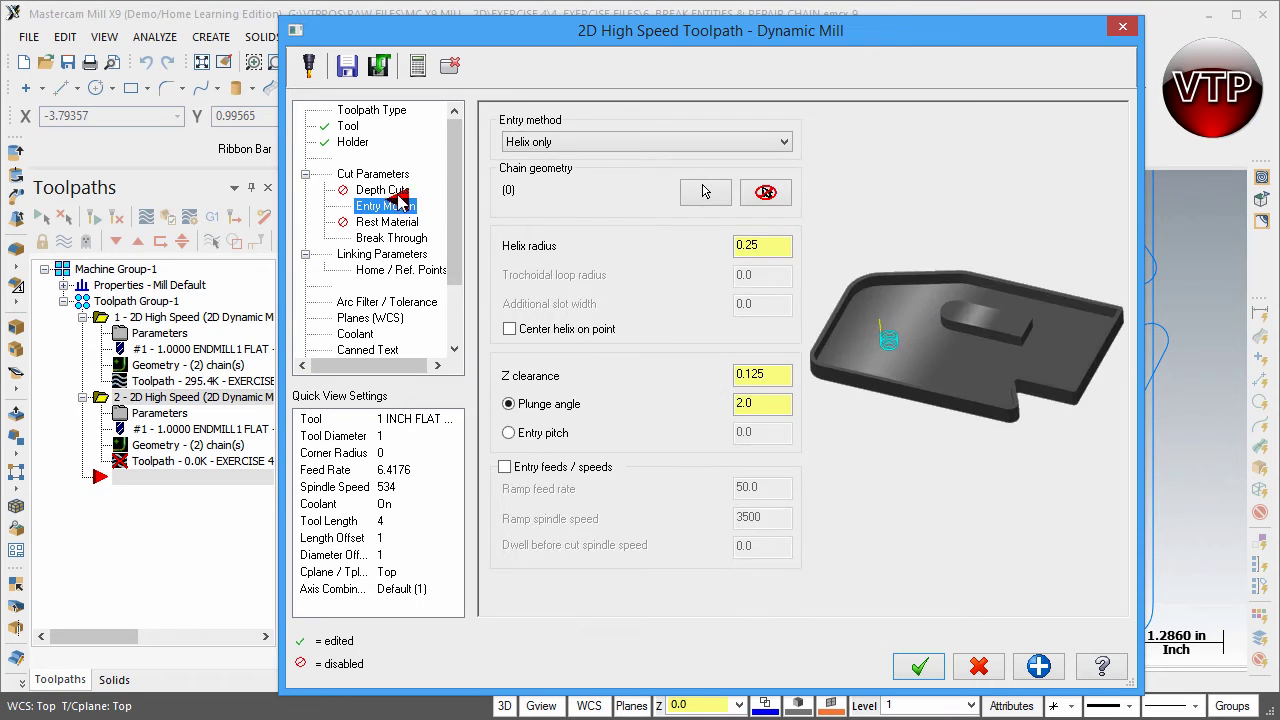
pyautogui.click(396, 191)
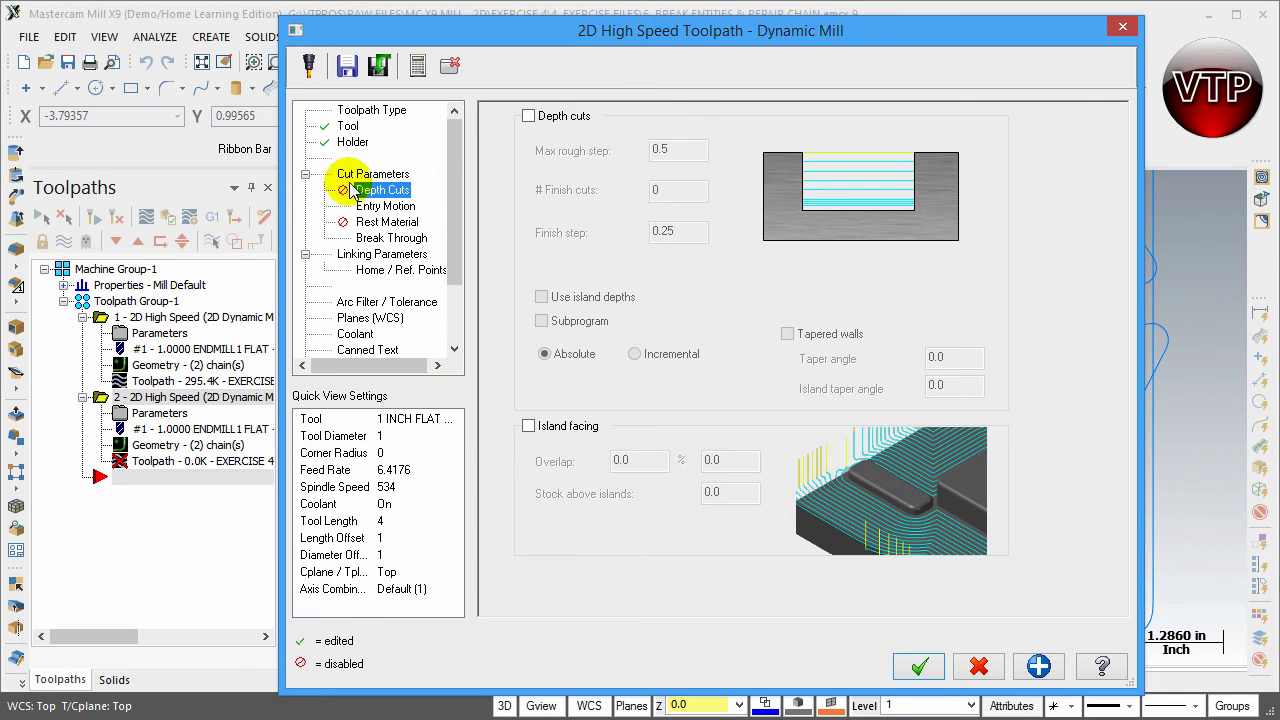
pyautogui.click(380, 207)
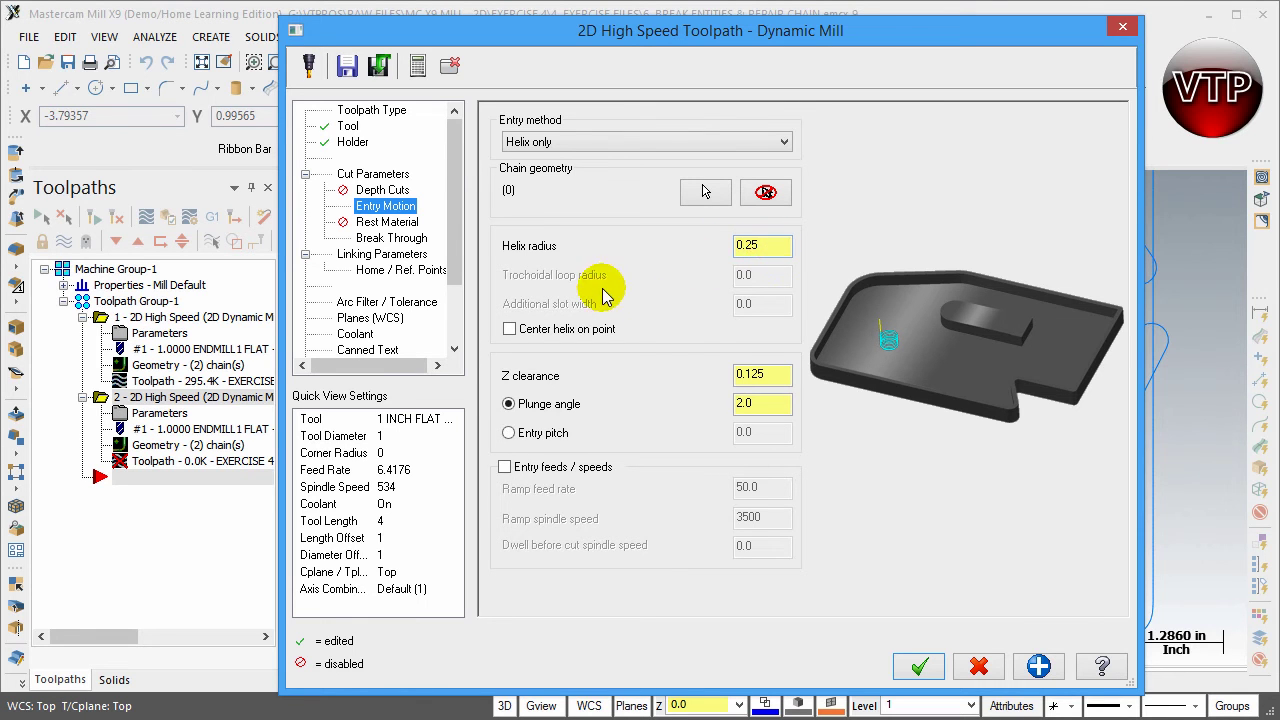
pyautogui.click(388, 221)
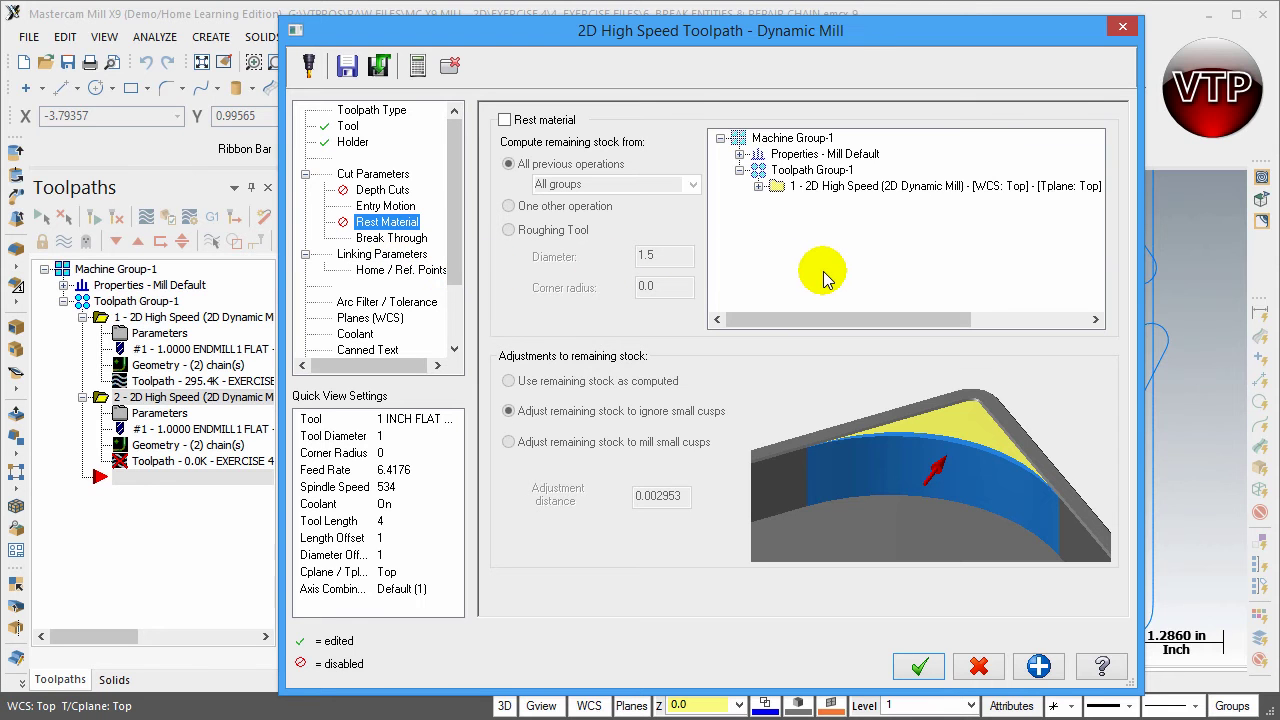
pyautogui.click(390, 238)
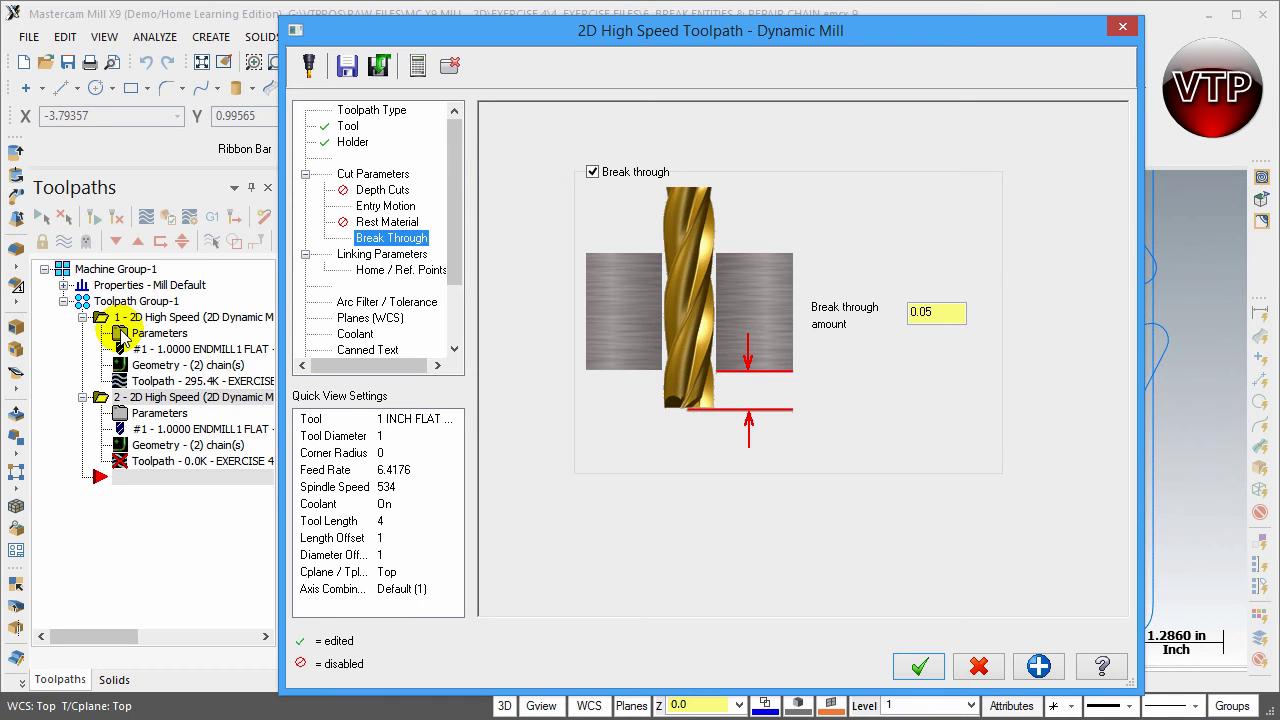
pyautogui.click(614, 172)
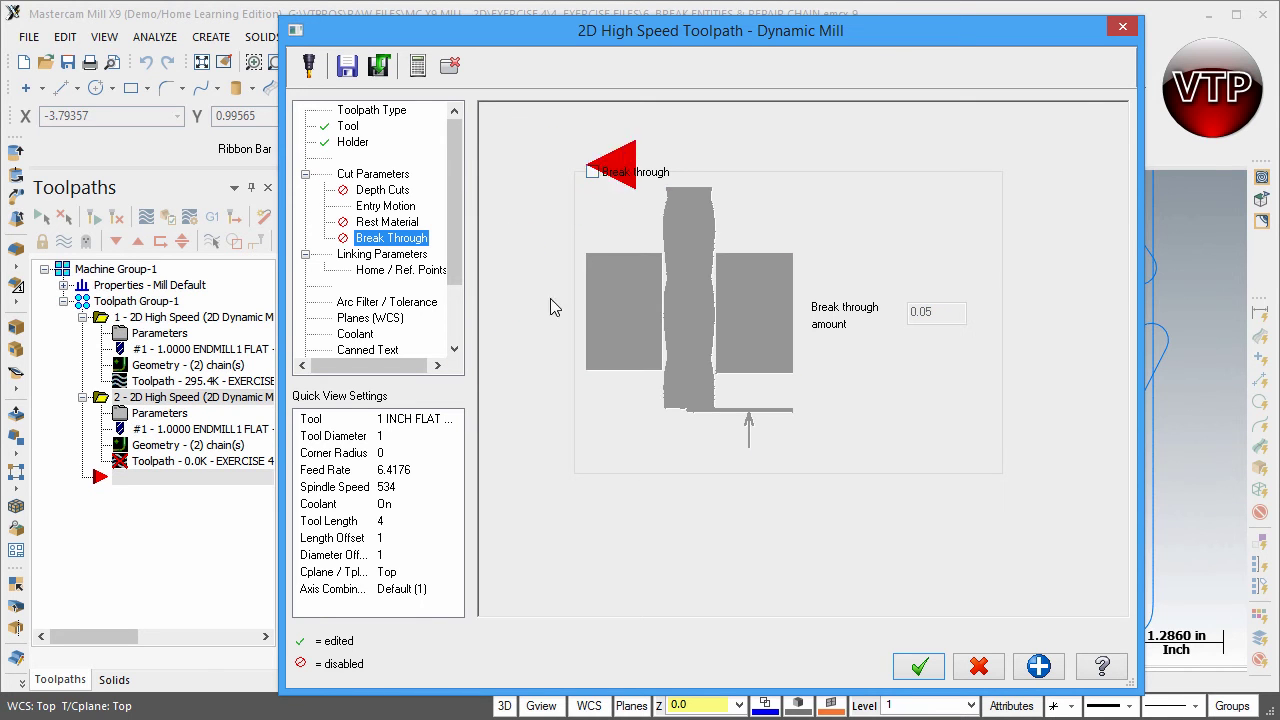
# Set the absolute depth to -.8 in the linking parameters and generate the toolpath with flood coolant kept On
pyautogui.click(372, 256)
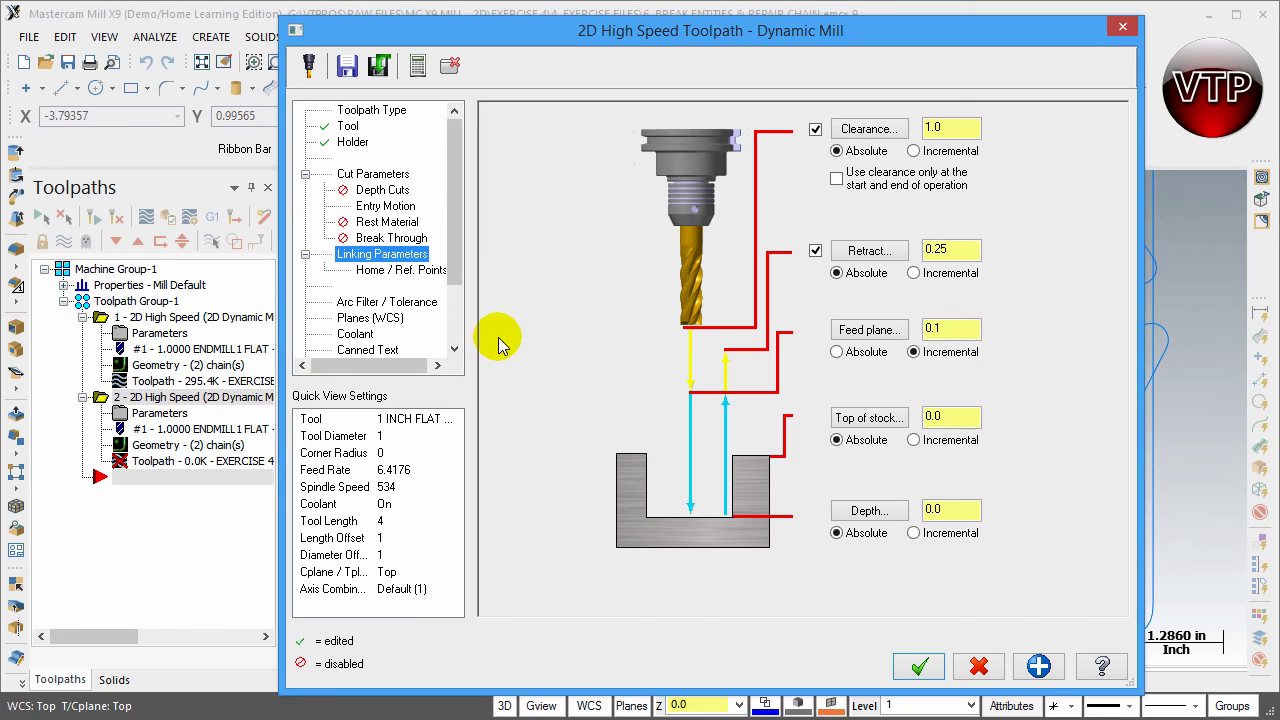
pyautogui.doubleClick(961, 512)
pyautogui.write('-.8')
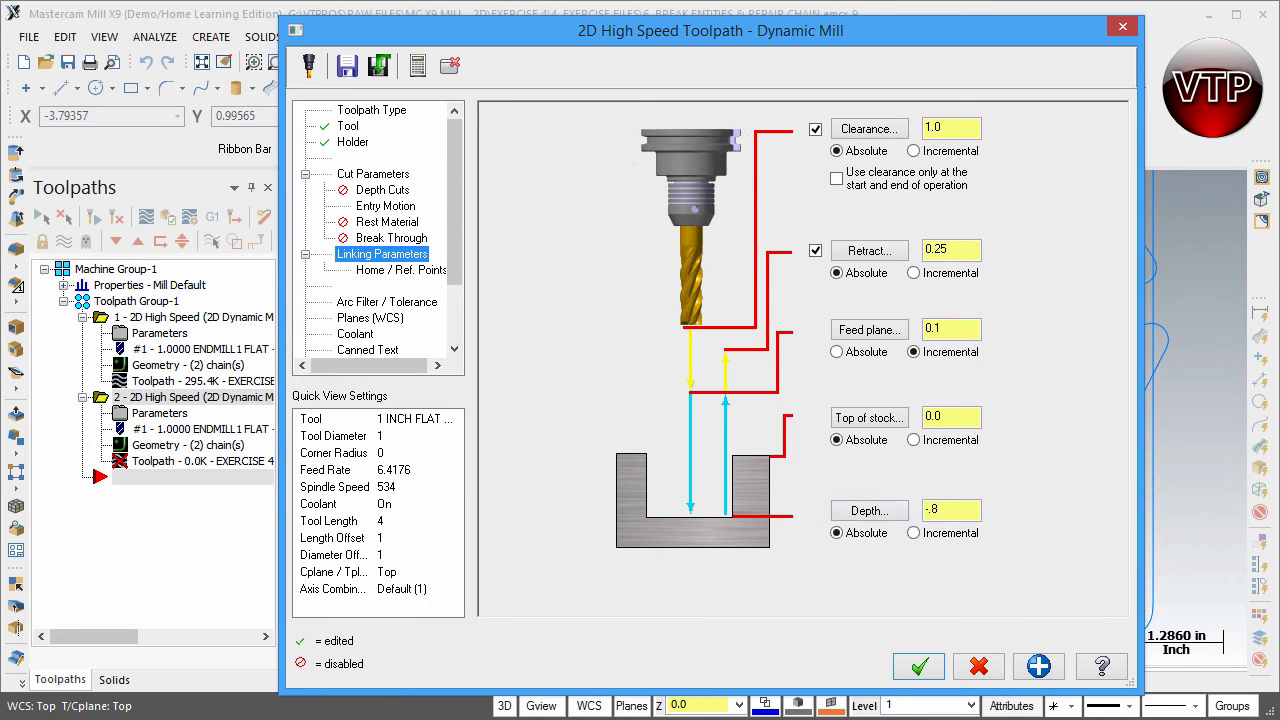
pyautogui.click(356, 335)
pyautogui.click(822, 224)
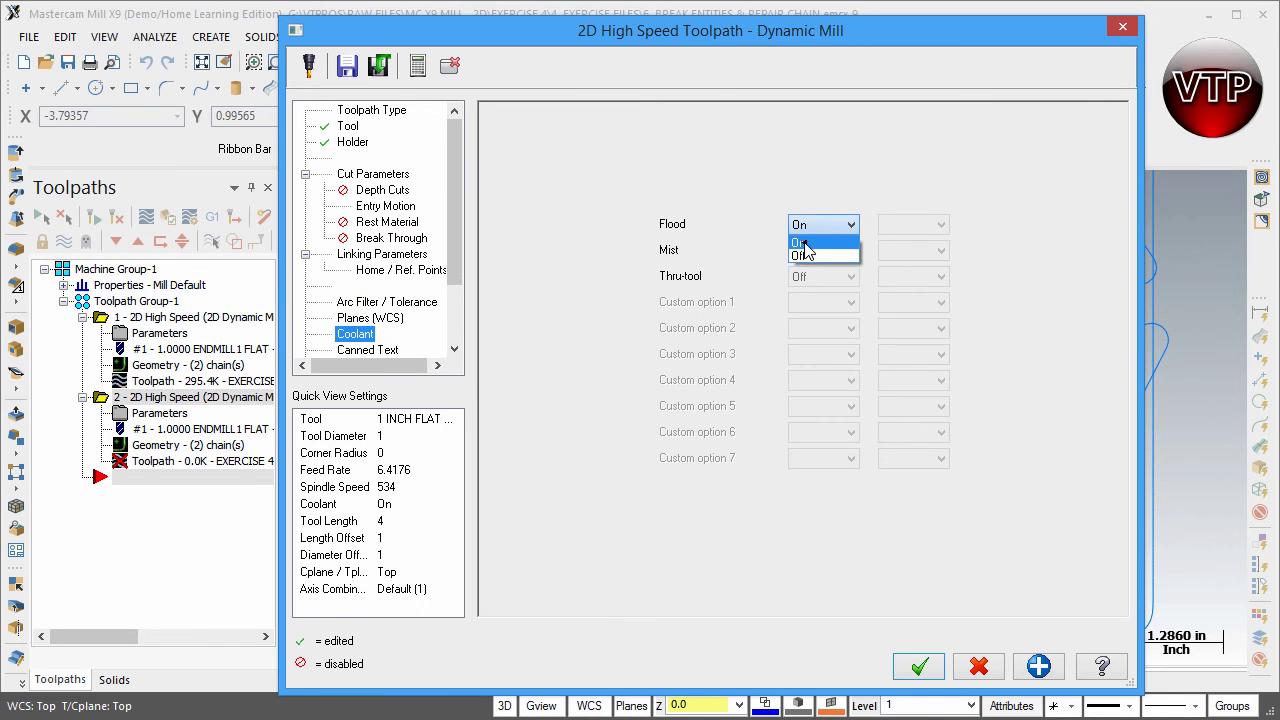
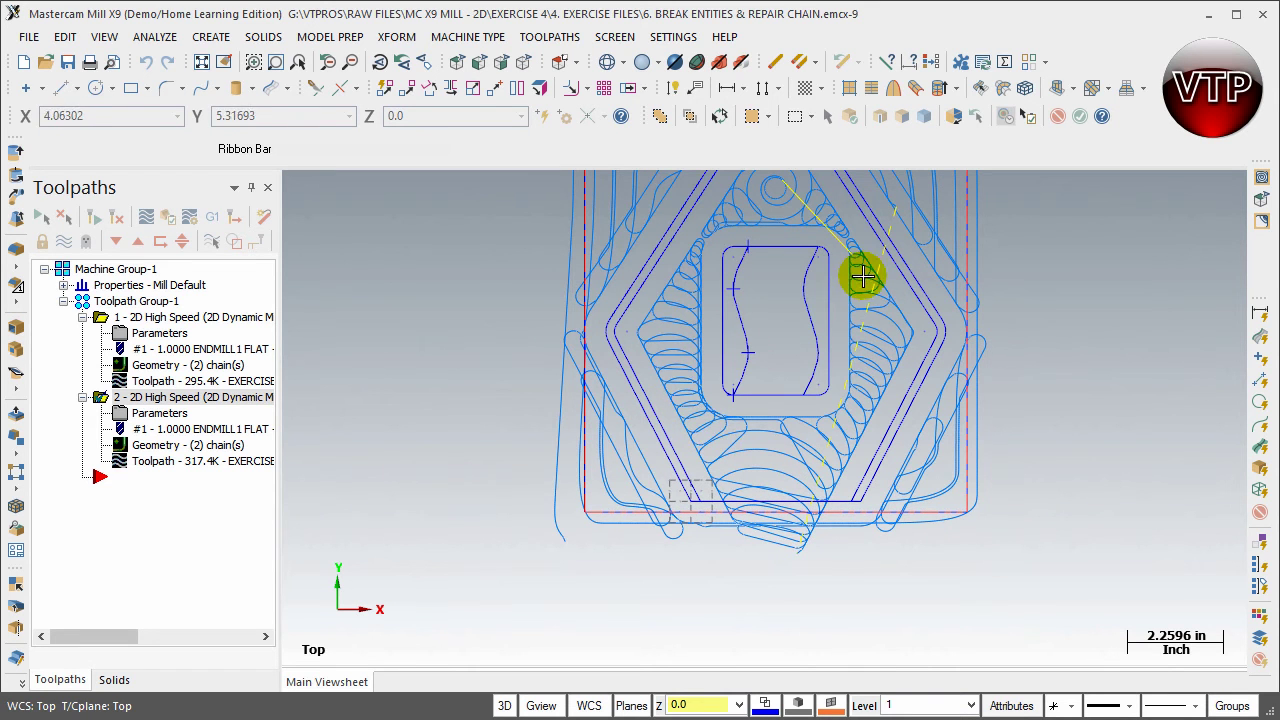
# Inspect the generated inside toolpath around the central island from the top and from a tilted view
pyautogui.scroll(2, 757, 200)
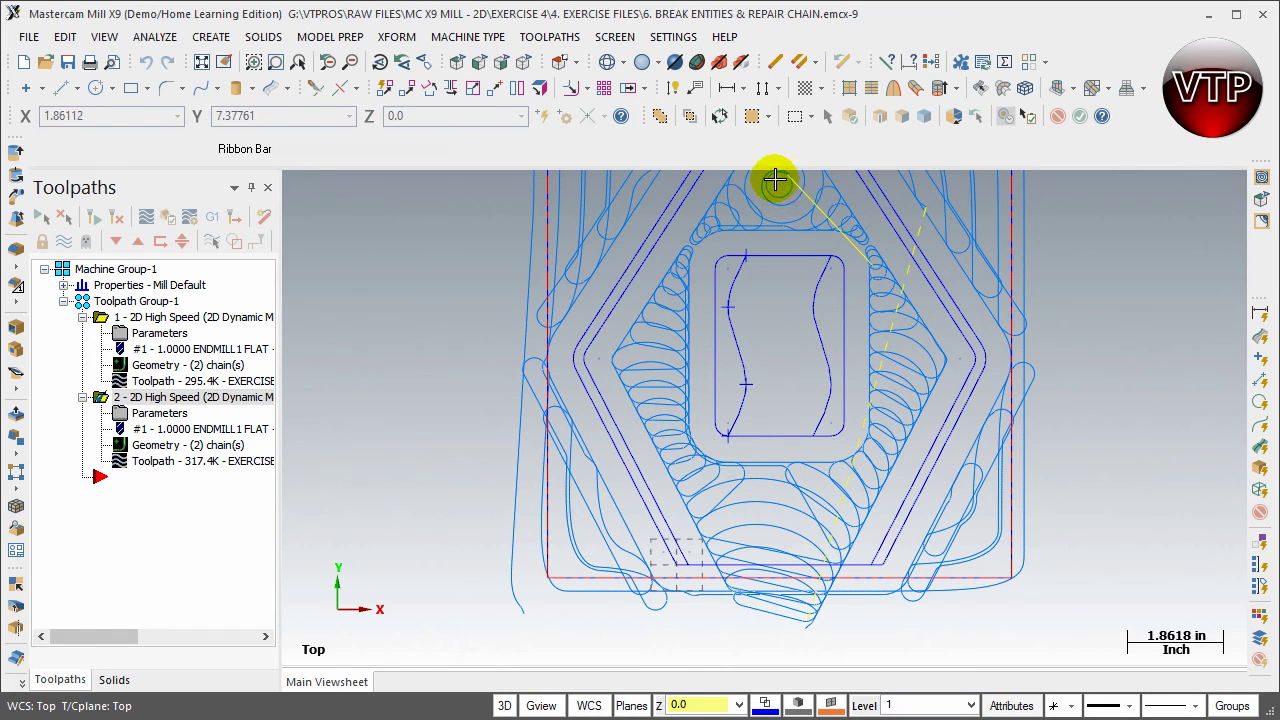
pyautogui.click(202, 62)
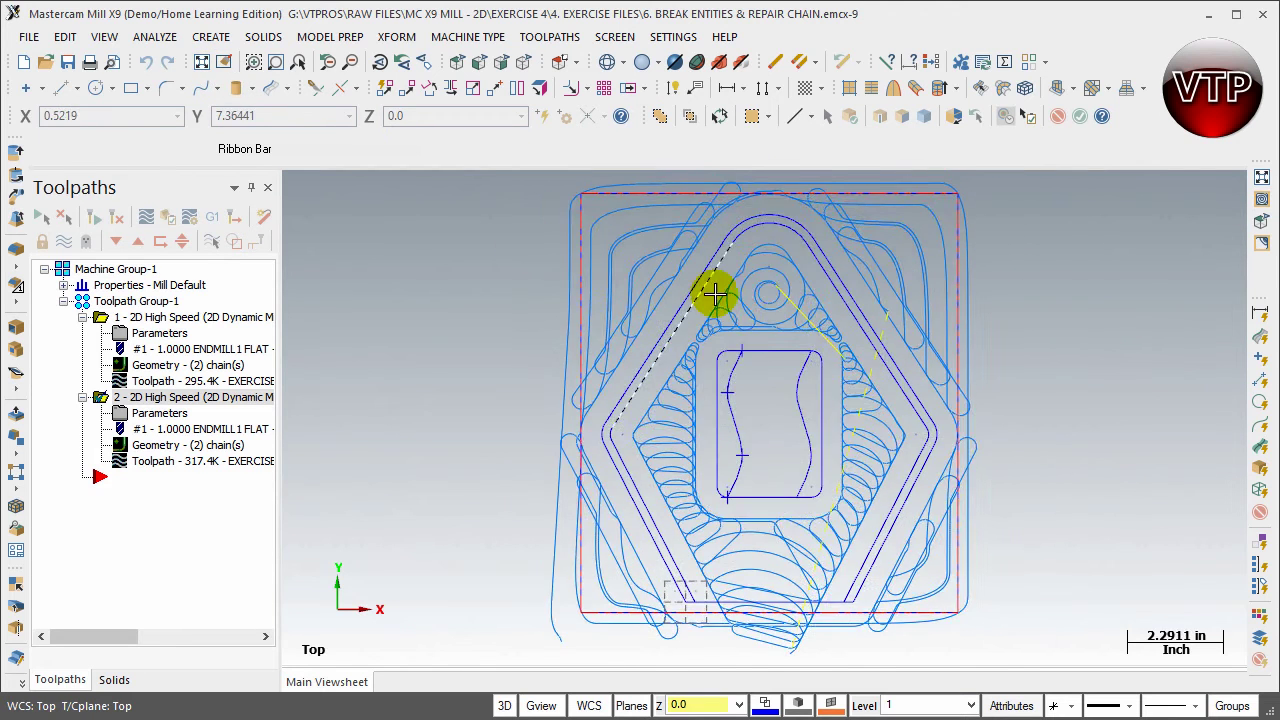
pyautogui.scroll(2, 778, 295)
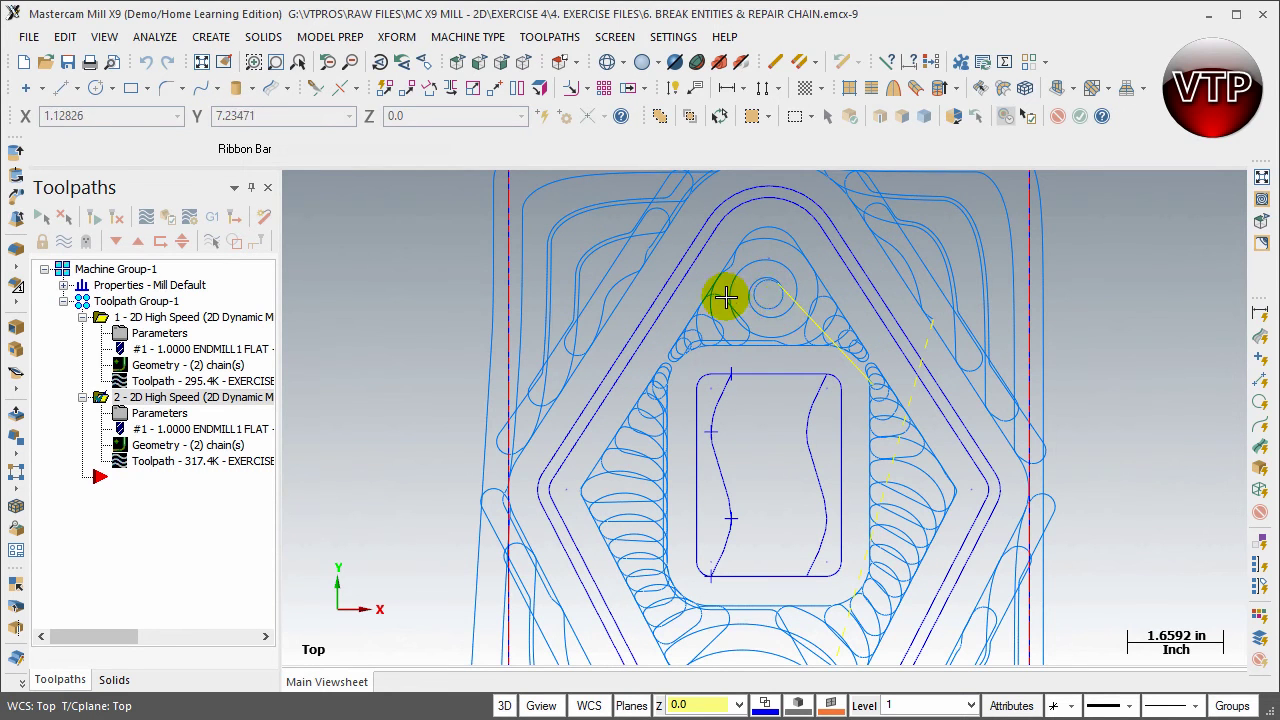
pyautogui.moveTo(849, 471); pyautogui.dragTo(837, 417, button='middle')
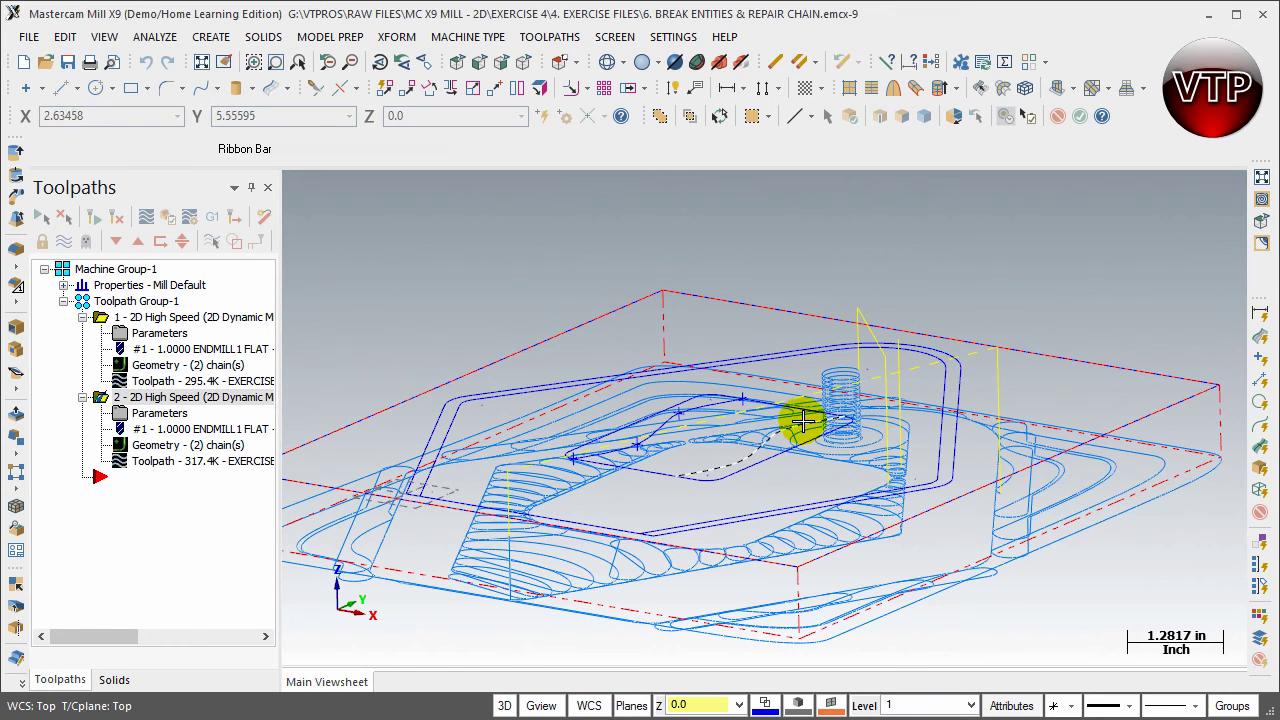
# Select all operations in Toolpath Group-1 and open them in Verify with the whole stock fitted in view
pyautogui.click(145, 302)
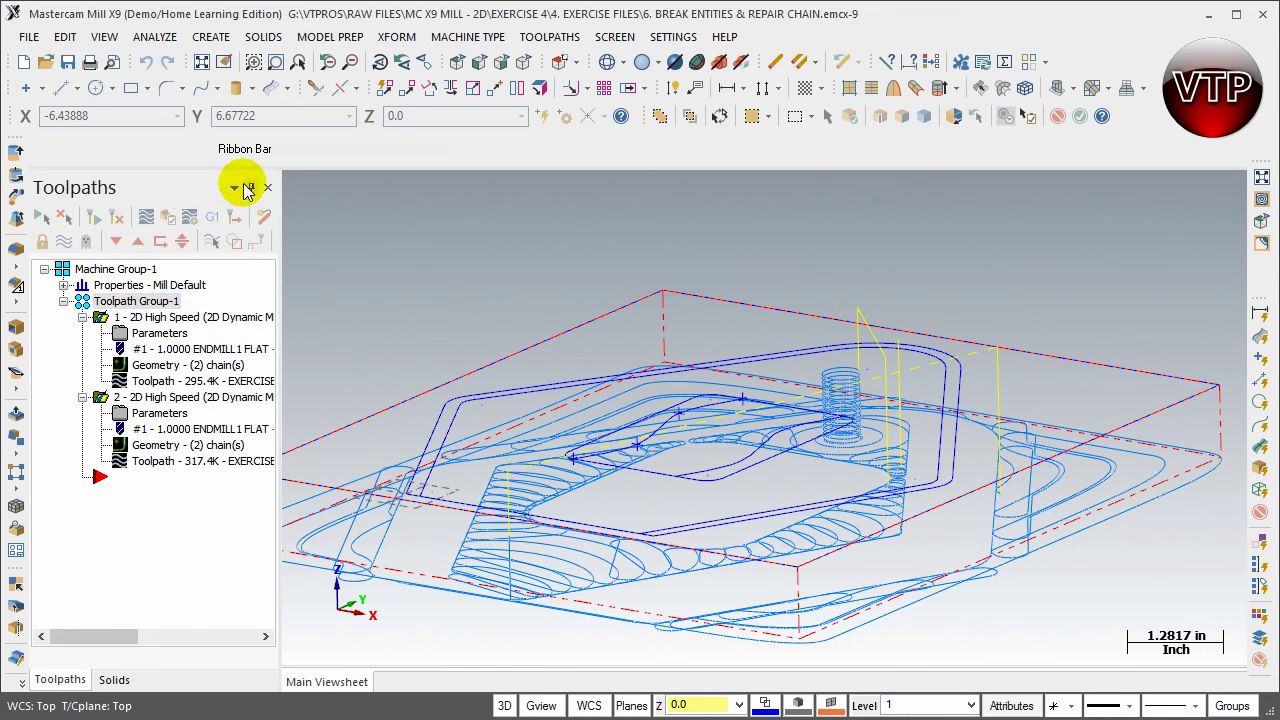
pyautogui.click(167, 217)
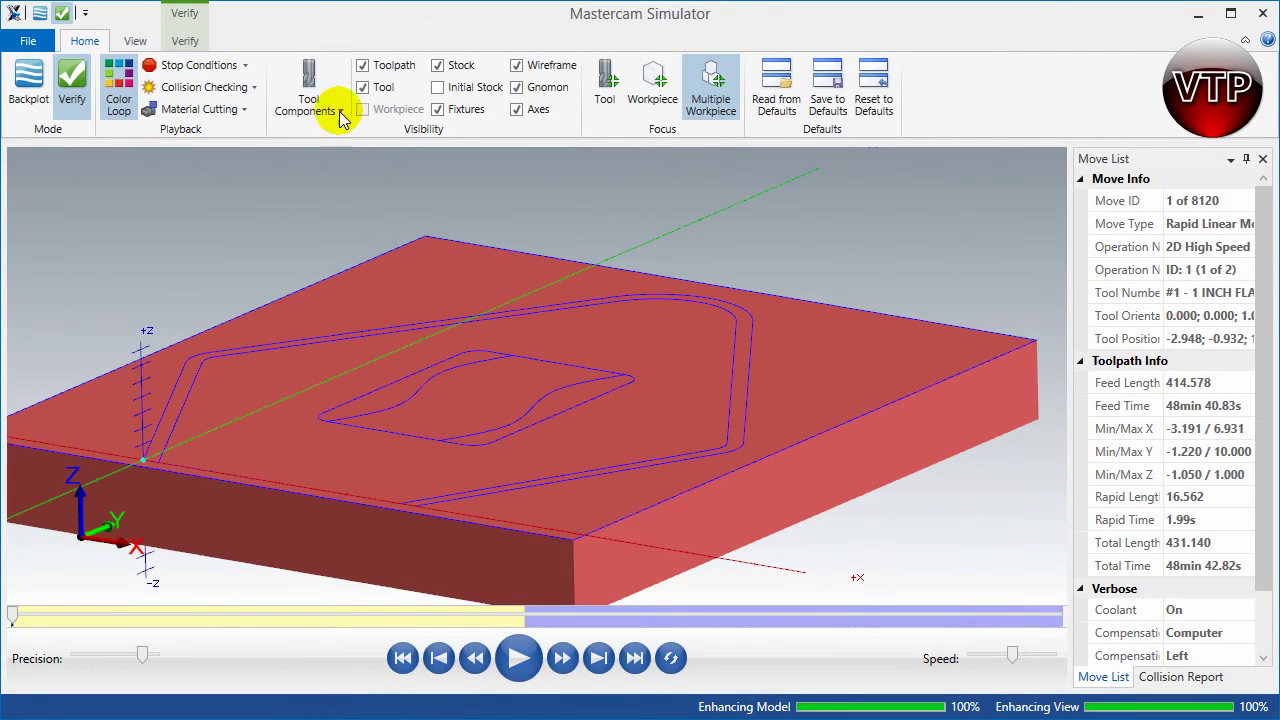
pyautogui.click(135, 41)
pyautogui.click(118, 104)
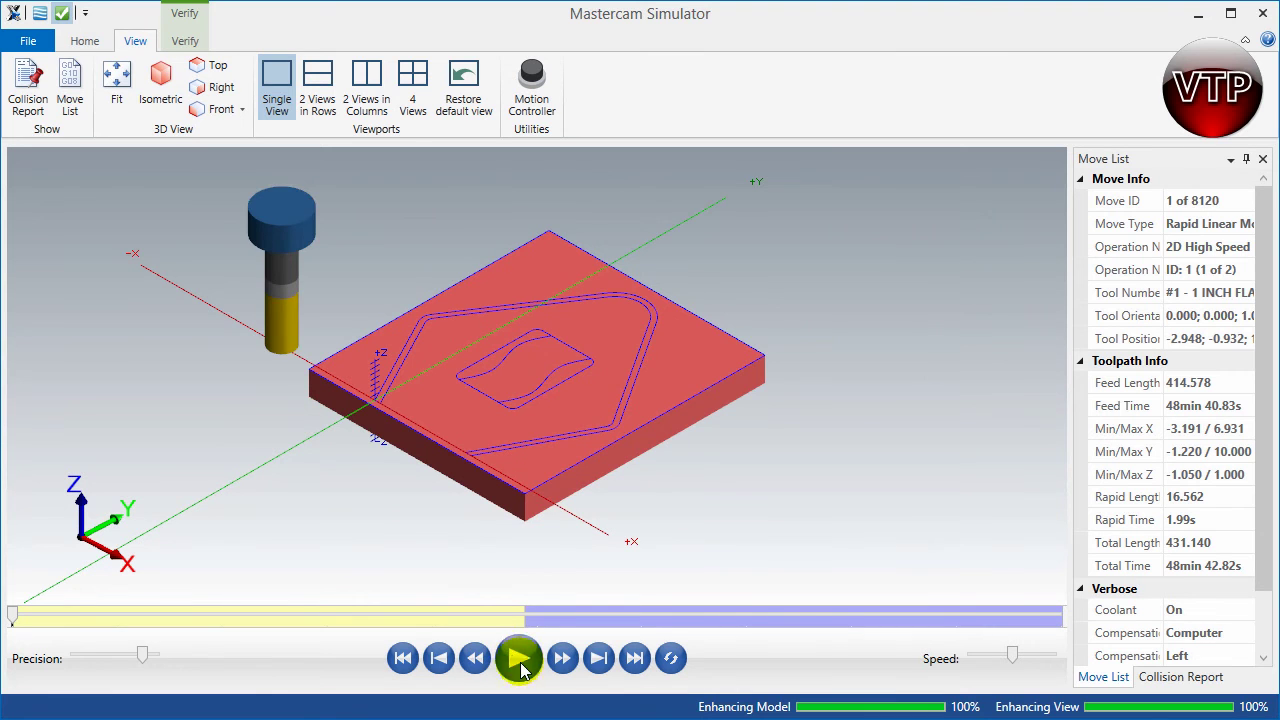
# Run the machining simulation of both operations through to the end, slowing the playback to watch the inside pocket being cut
pyautogui.click(519, 658)
pyautogui.scroll(3, 560, 390)
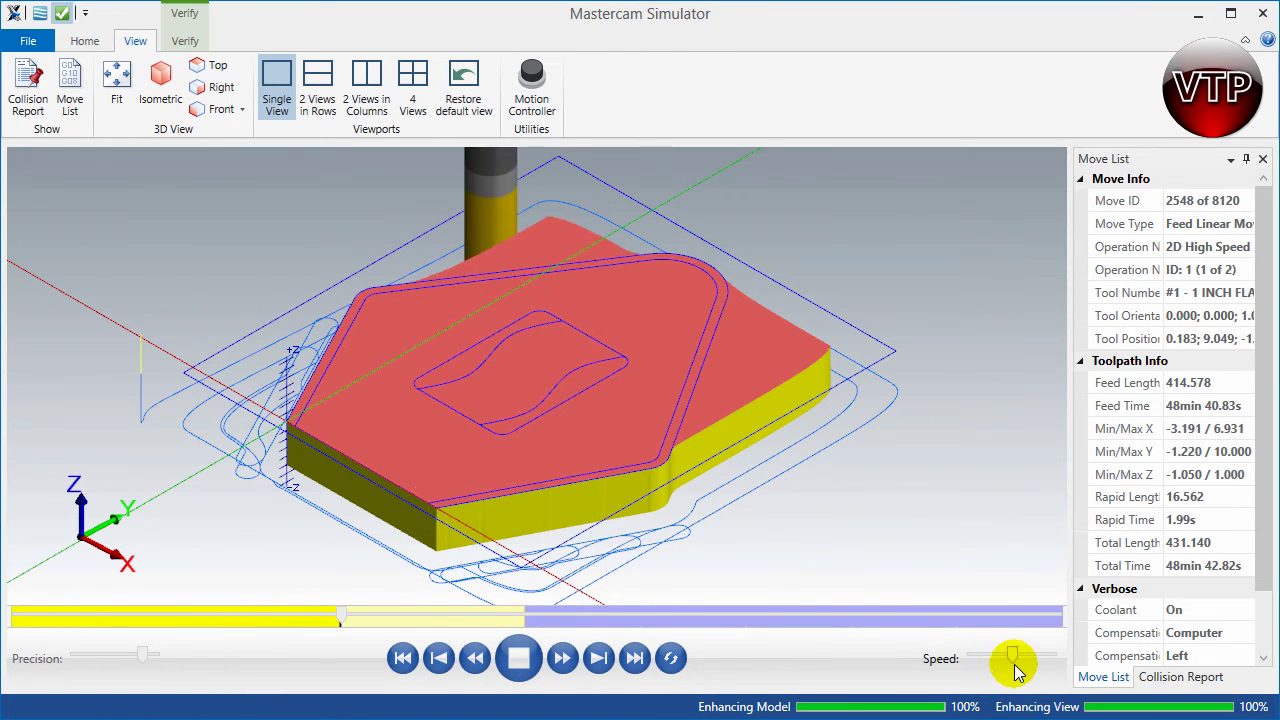
pyautogui.moveTo(1012, 656); pyautogui.dragTo(980, 657)
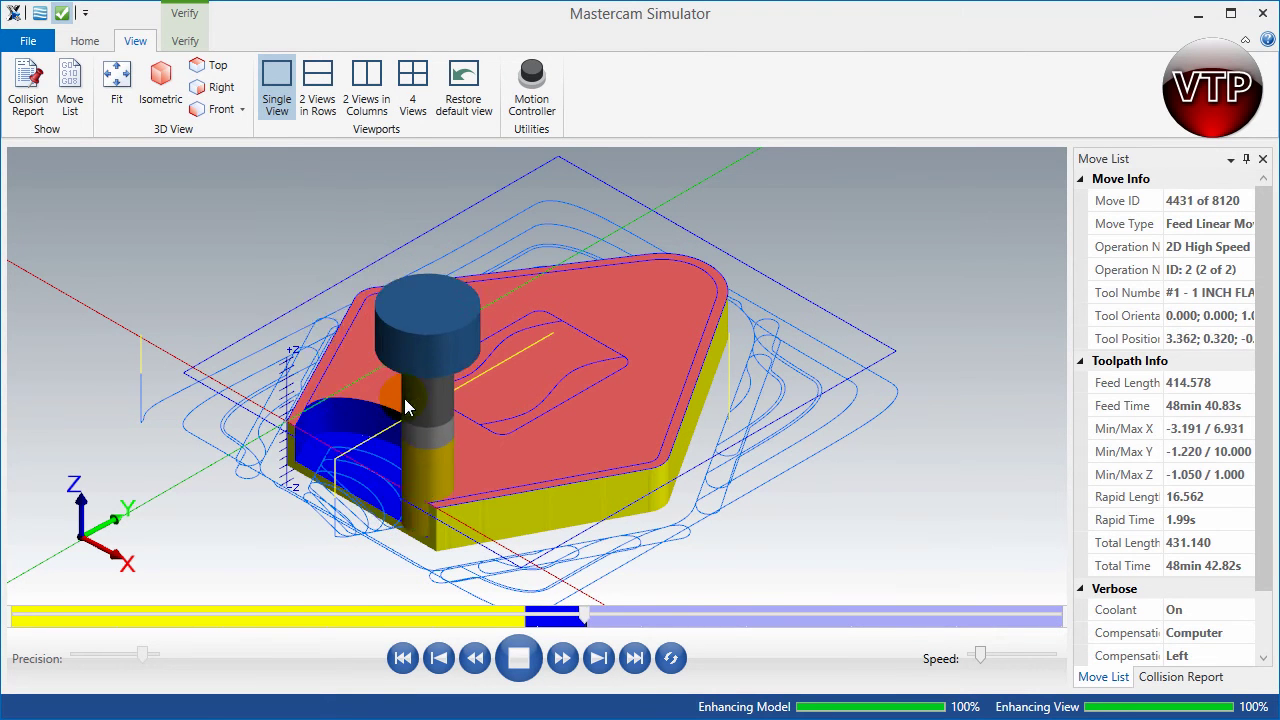
pyautogui.scroll(3, 405, 398)
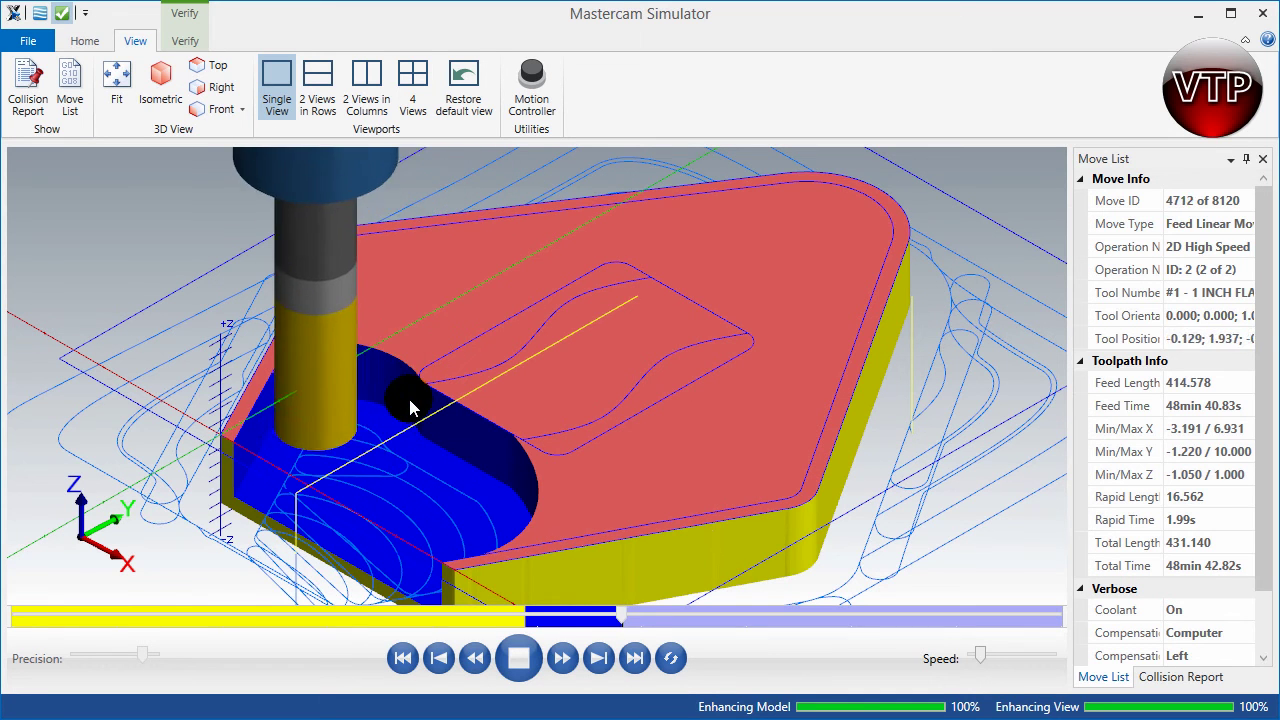
pyautogui.moveTo(982, 660); pyautogui.dragTo(998, 660)
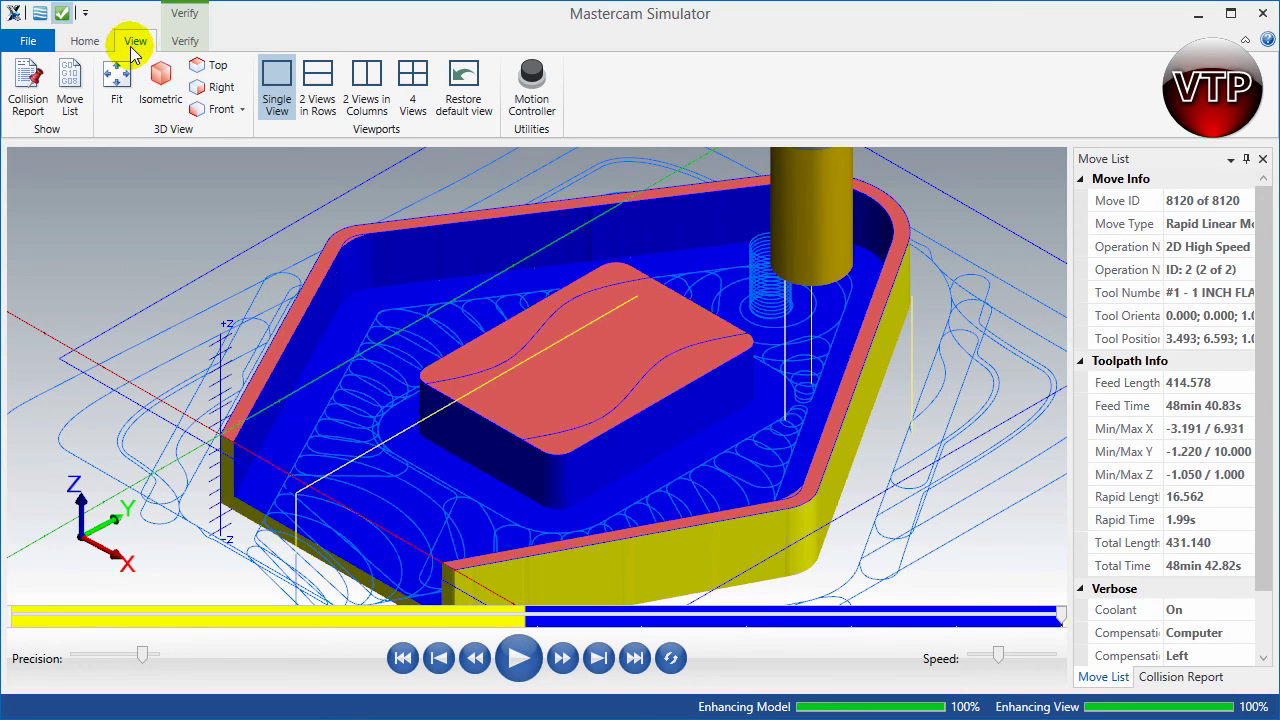
# Examine the machined pocket's side corner against its outline from the top, and the central island and walls from tilted views
pyautogui.click(208, 65)
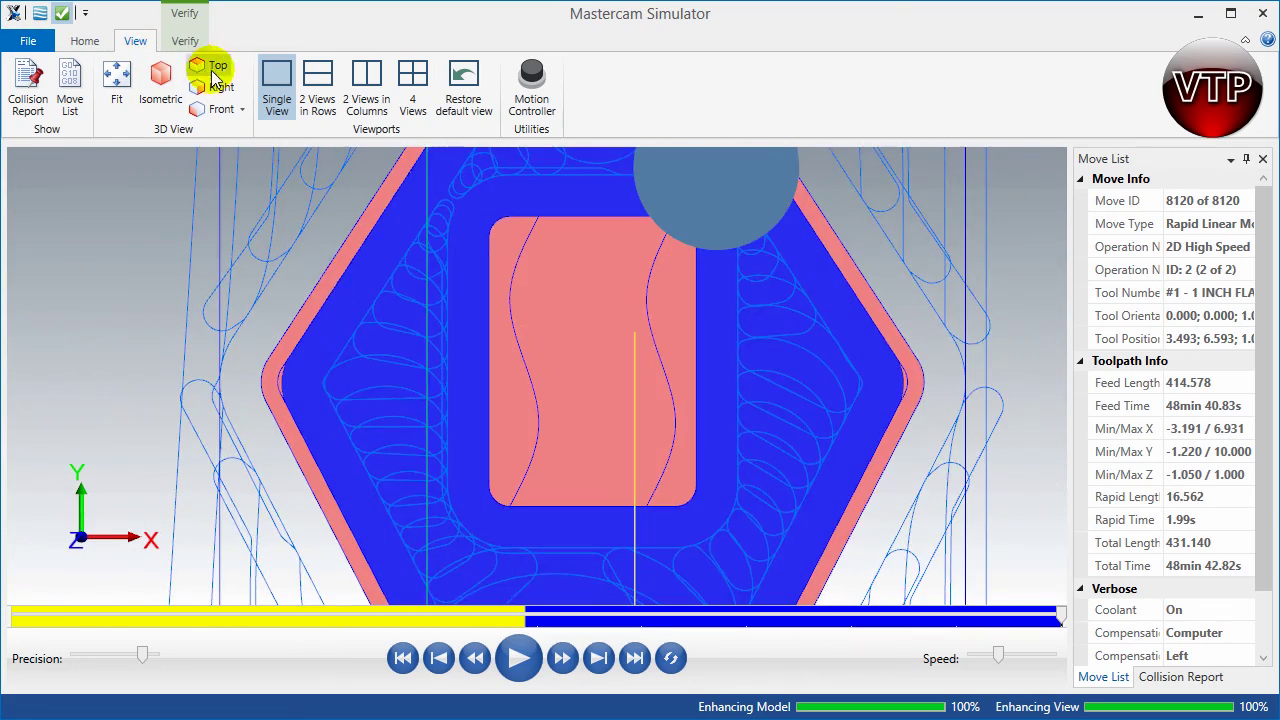
pyautogui.scroll(5, 298, 384)
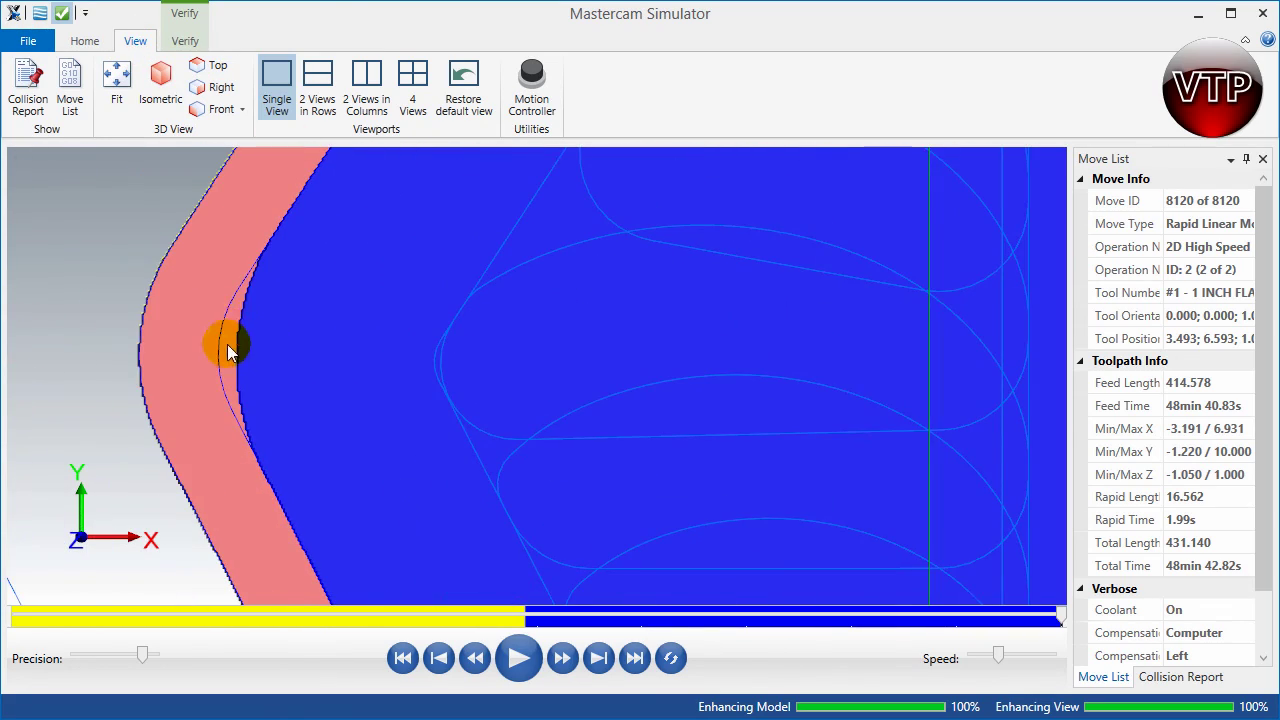
pyautogui.scroll(-6, 591, 400)
pyautogui.scroll(4, 935, 415)
pyautogui.scroll(-3, 597, 289)
pyautogui.moveTo(597, 289)
pyautogui.mouseDown(button='middle')
pyautogui.moveTo(689, 297)
pyautogui.moveTo(674, 223)
pyautogui.moveTo(632, 209)
pyautogui.moveTo(597, 268)
pyautogui.mouseUp(button='middle')
pyautogui.scroll(4, 597, 268)
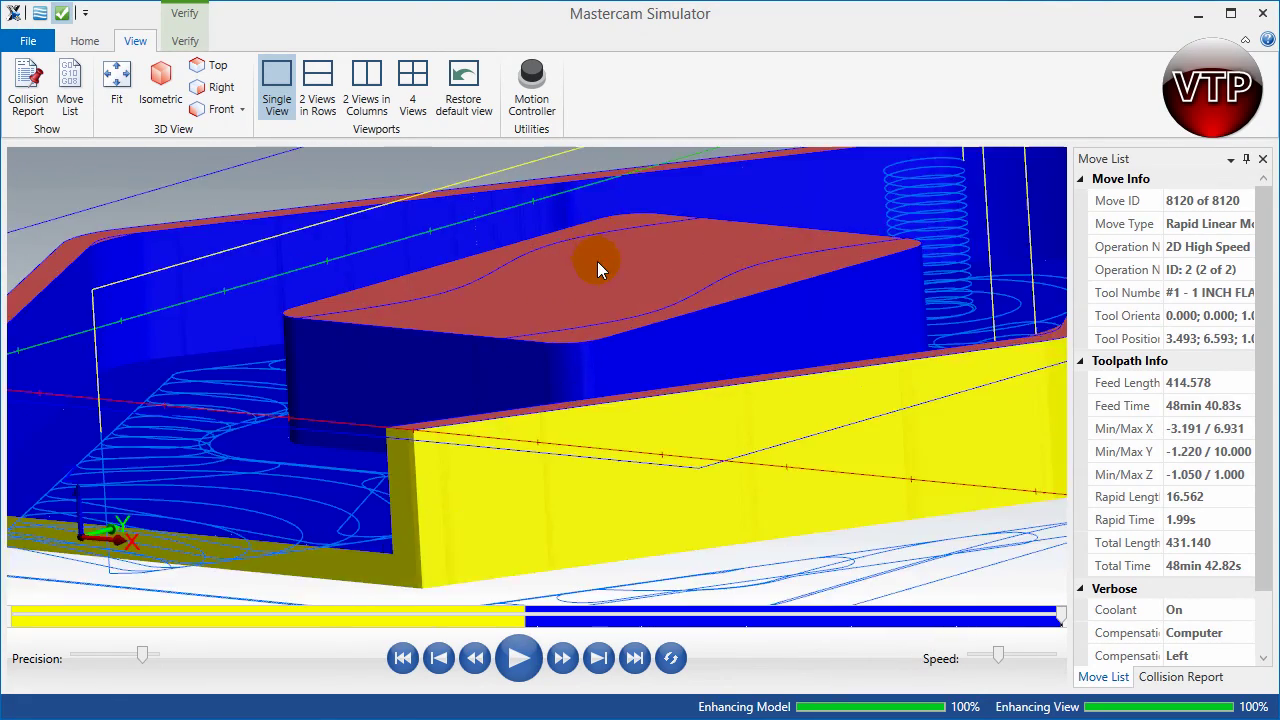
pyautogui.moveTo(457, 209); pyautogui.dragTo(486, 175, button='middle')
pyautogui.scroll(5, 486, 175)
pyautogui.click(470, 165)
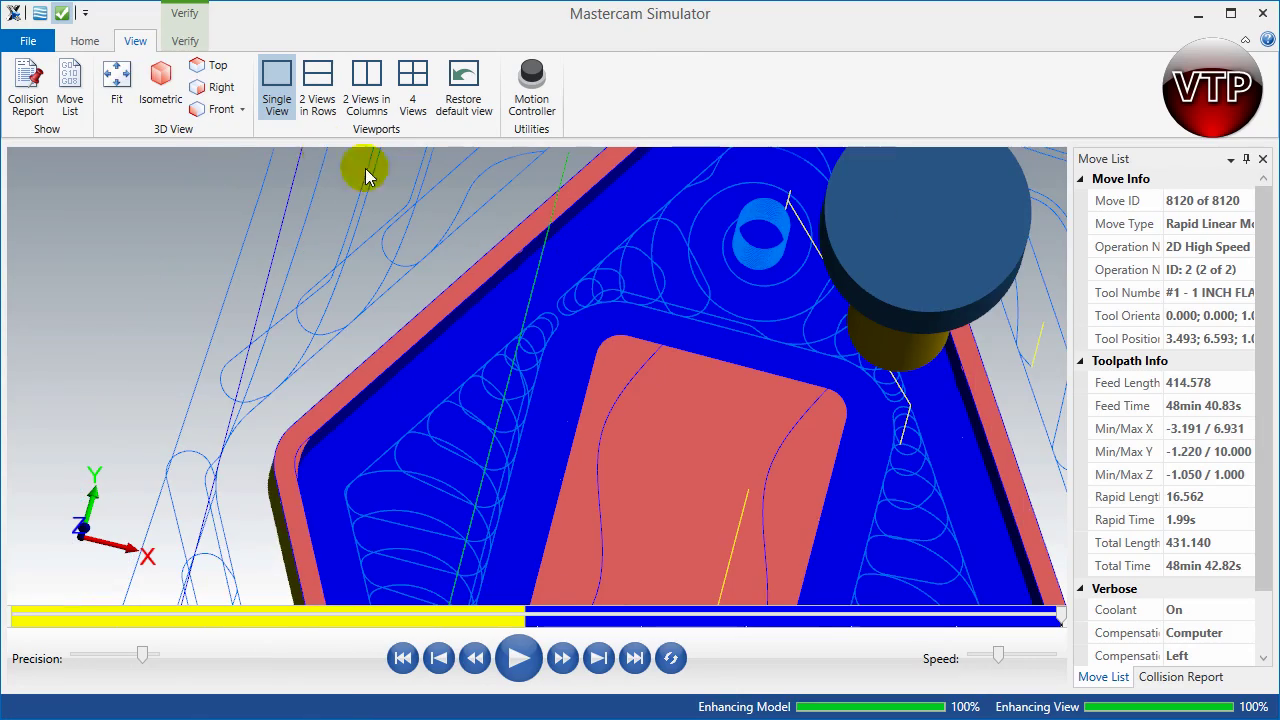
# Fit the machined part in view and examine the pocket's corners, inner walls and helical entry up close
pyautogui.click(115, 80)
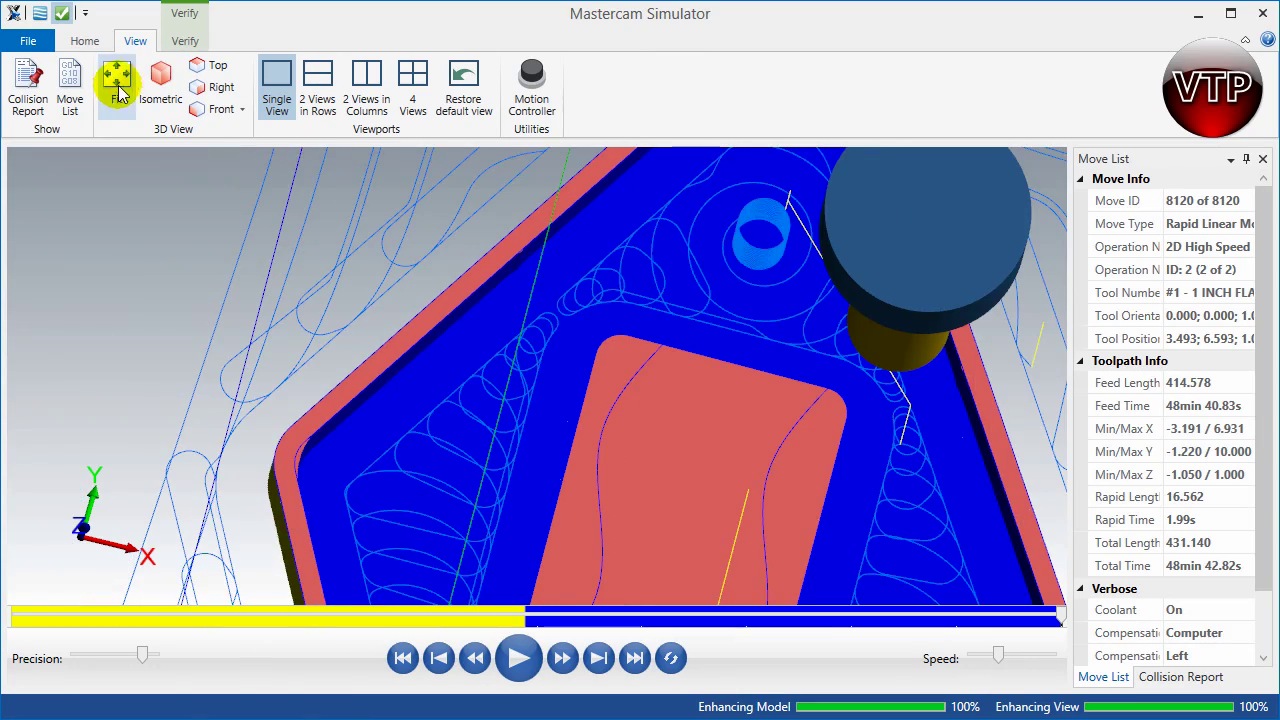
pyautogui.moveTo(343, 163); pyautogui.dragTo(486, 343, button='middle')
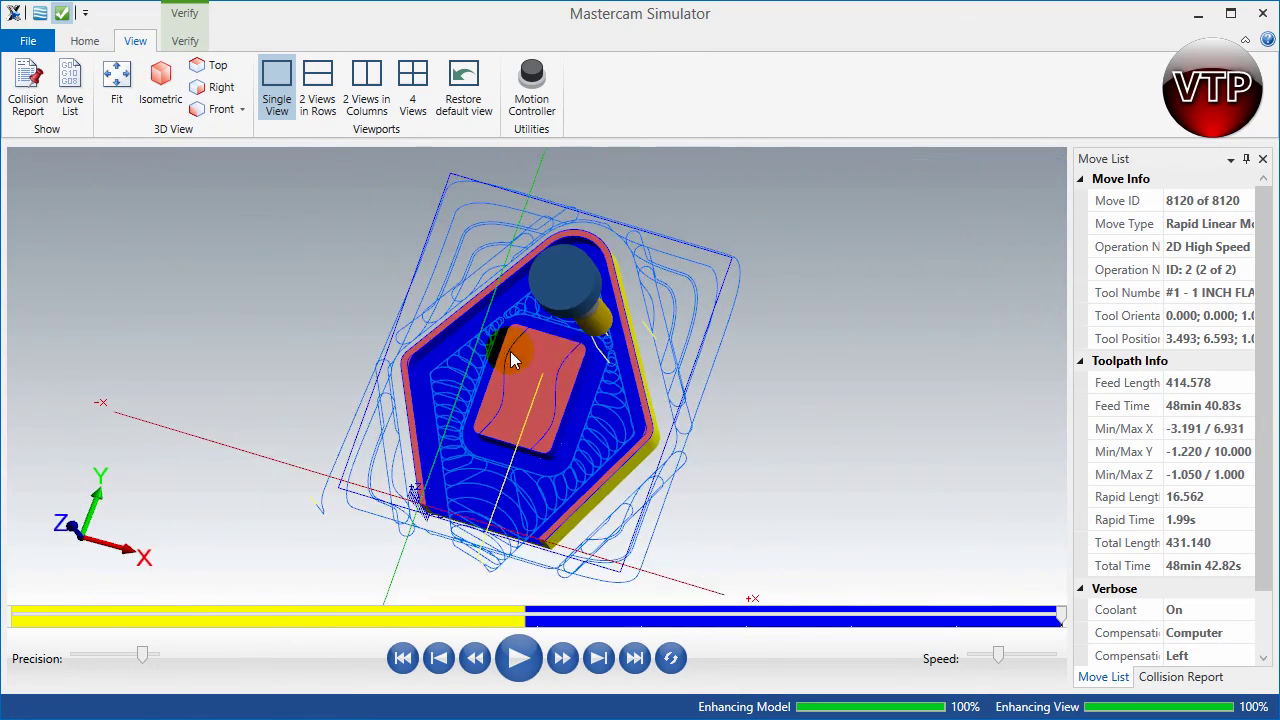
pyautogui.scroll(3, 605, 343)
pyautogui.moveTo(685, 322); pyautogui.dragTo(650, 220, button='middle')
pyautogui.moveTo(343, 290); pyautogui.dragTo(192, 395, button='middle')
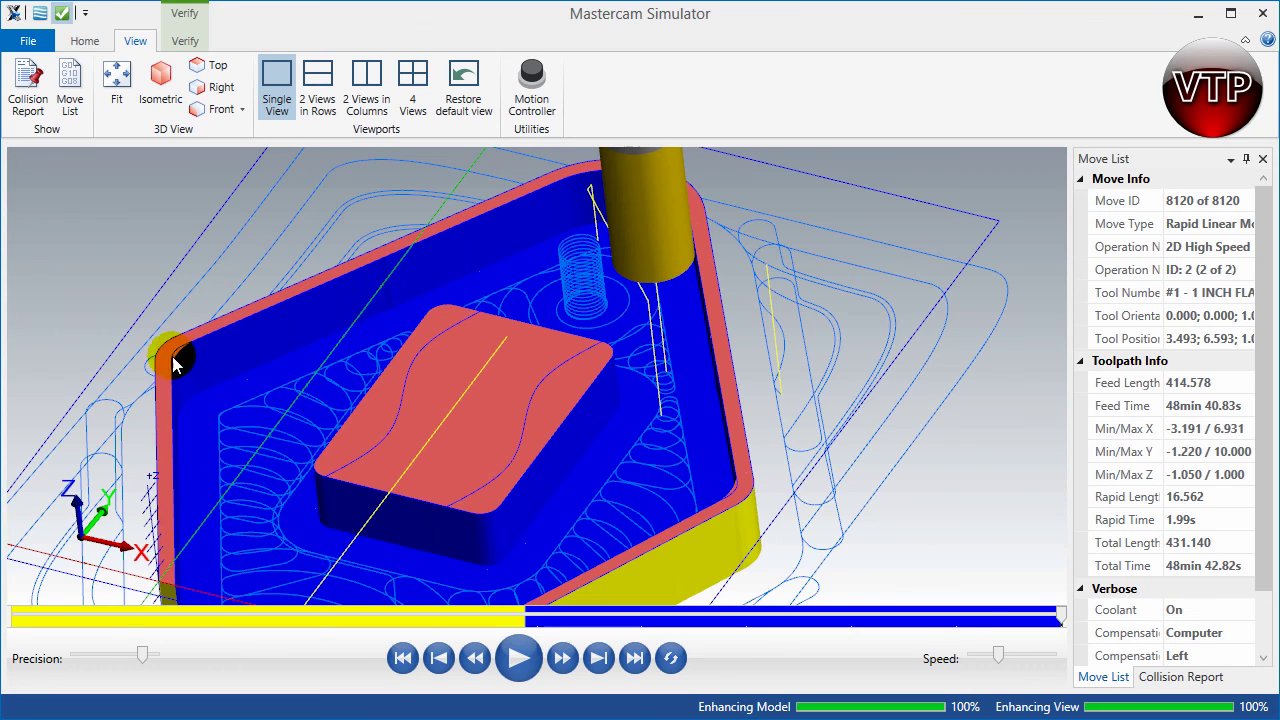
pyautogui.scroll(5, 429, 275)
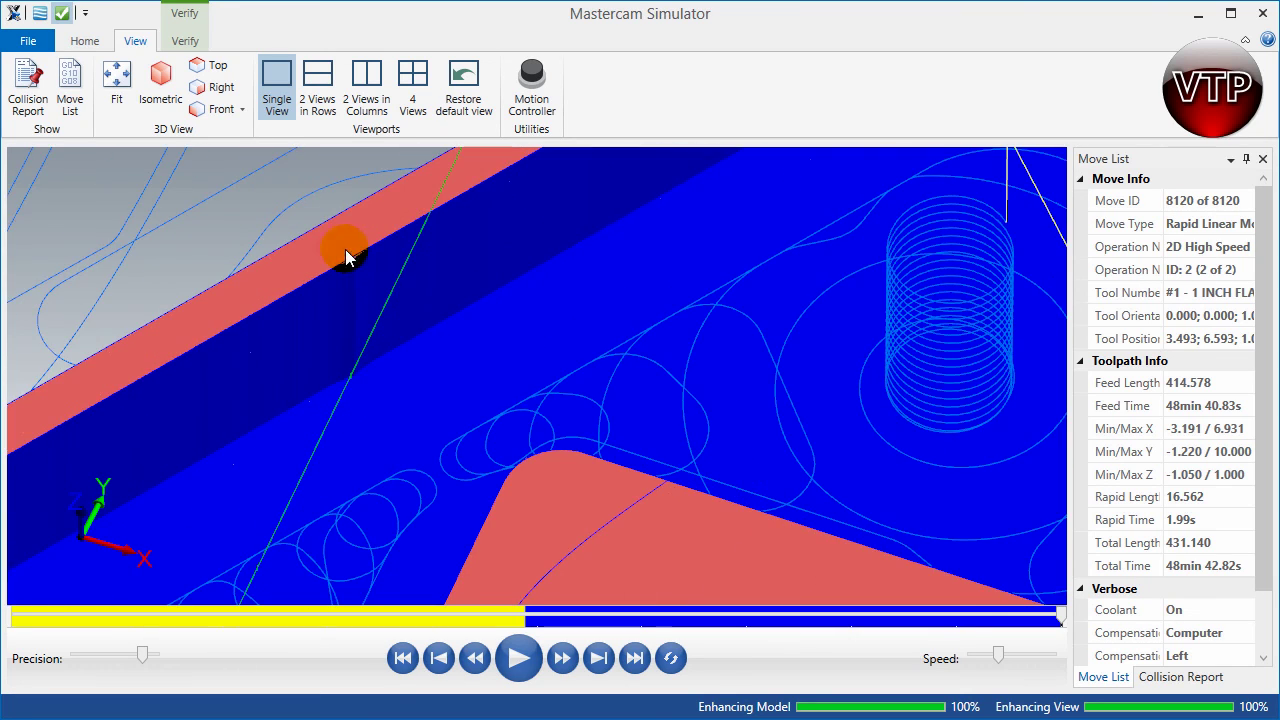
pyautogui.scroll(-5, 414, 297)
pyautogui.moveTo(427, 441); pyautogui.dragTo(413, 347, button='middle')
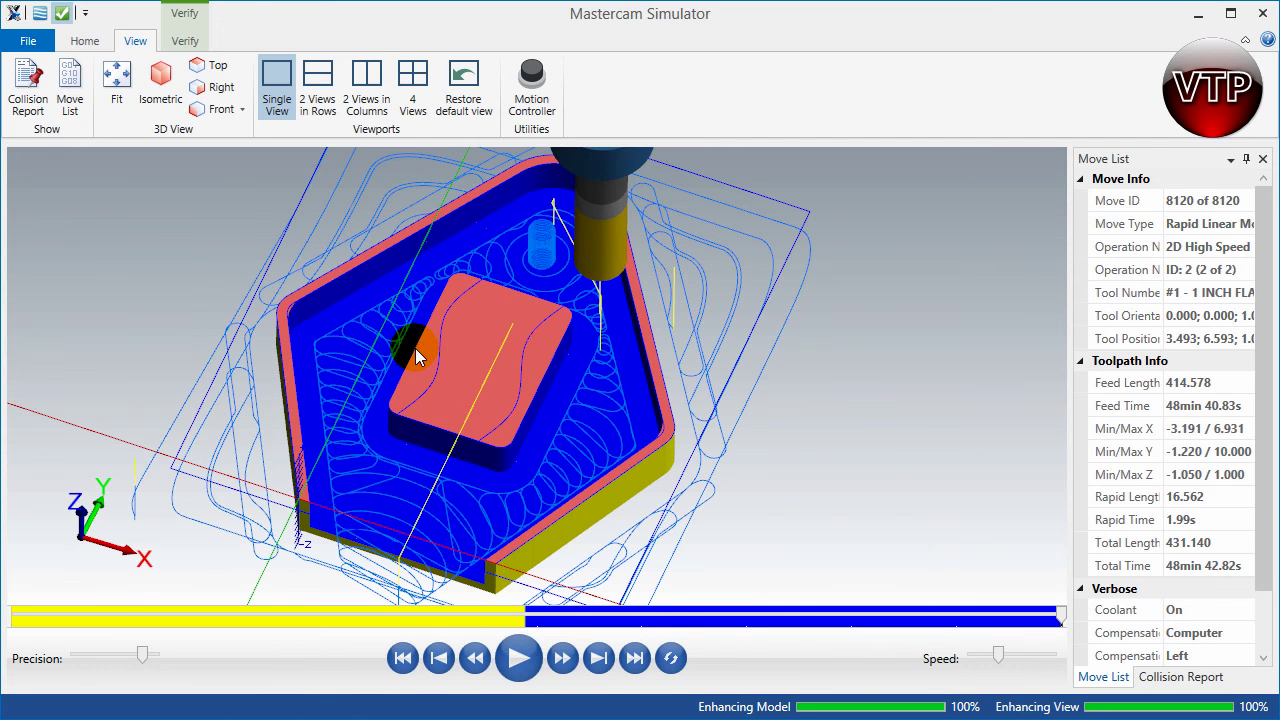